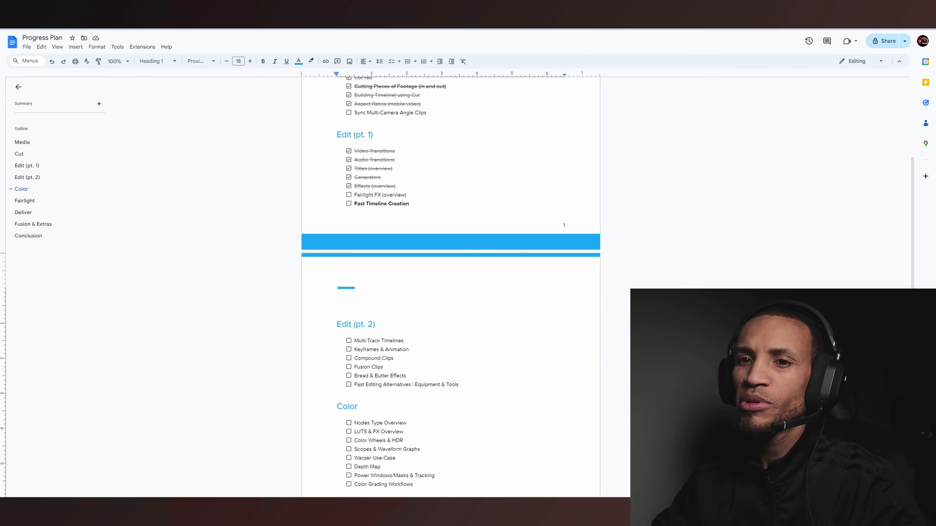
Step: Review the unchecked Fairlight FX (overview) and Fast Timeline Creation topics under Edit (pt. 1) in the progress plan
{"action": "scroll", "coordinate": [403, 276], "scroll_direction": "up", "scroll_amount": 1}
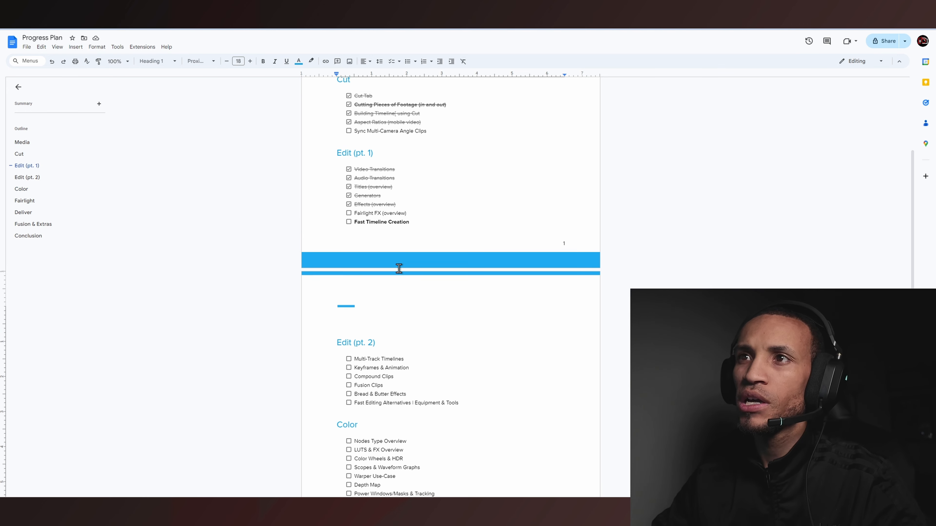
{"action": "left_click", "coordinate": [367, 231]}
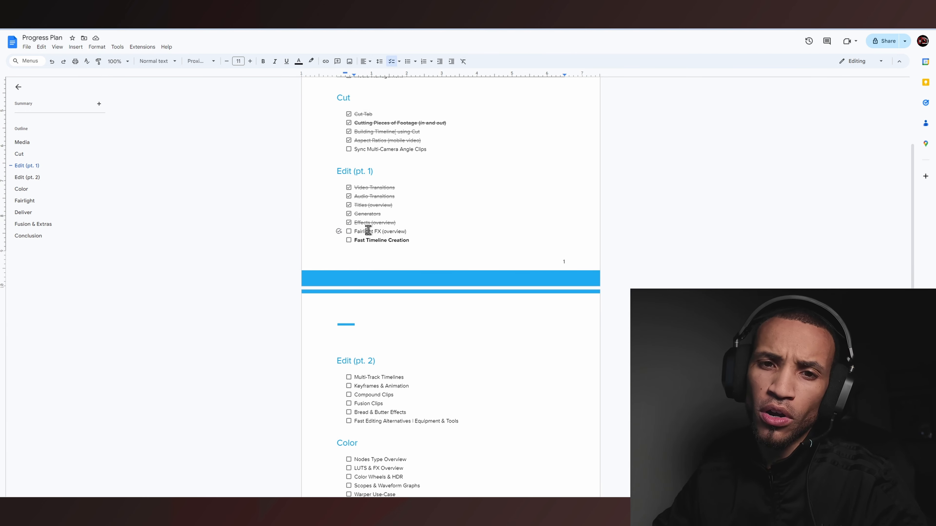
{"action": "double_click", "coordinate": [360, 241]}
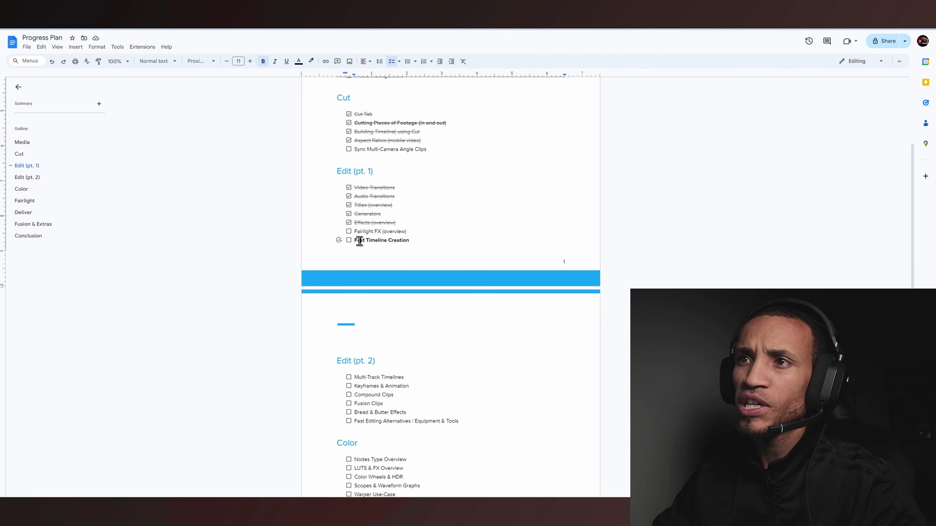
{"action": "left_click_drag", "start_coordinate": [359, 241], "coordinate": [398, 243]}
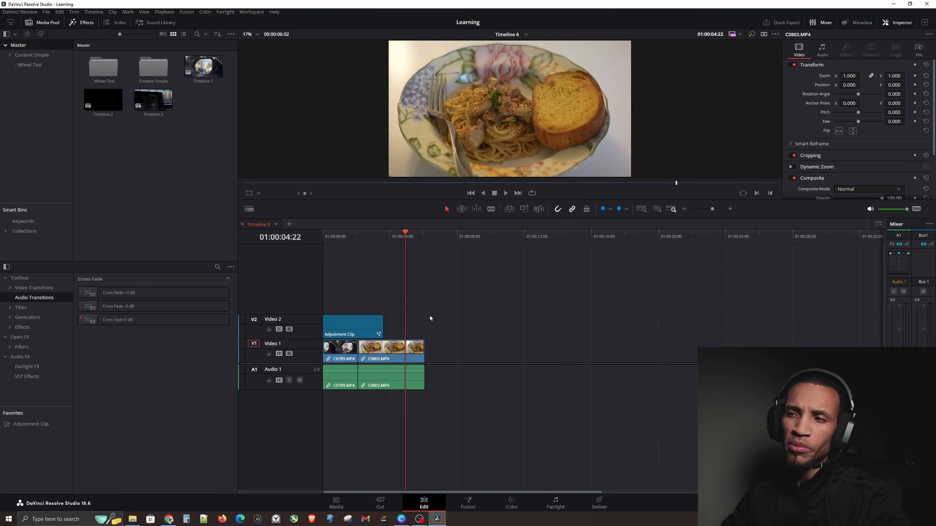
Step: Switch to DaVinci Resolve, select C0204.MP4 in the Wheel Test bin and close Timeline 6
{"action": "left_click", "coordinate": [356, 323]}
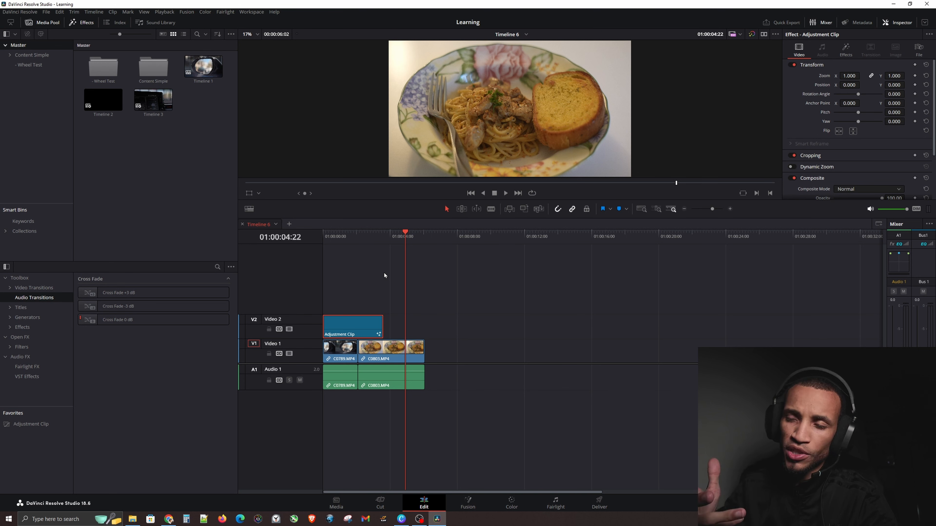
{"action": "left_click", "coordinate": [174, 172]}
{"action": "left_click", "coordinate": [35, 64]}
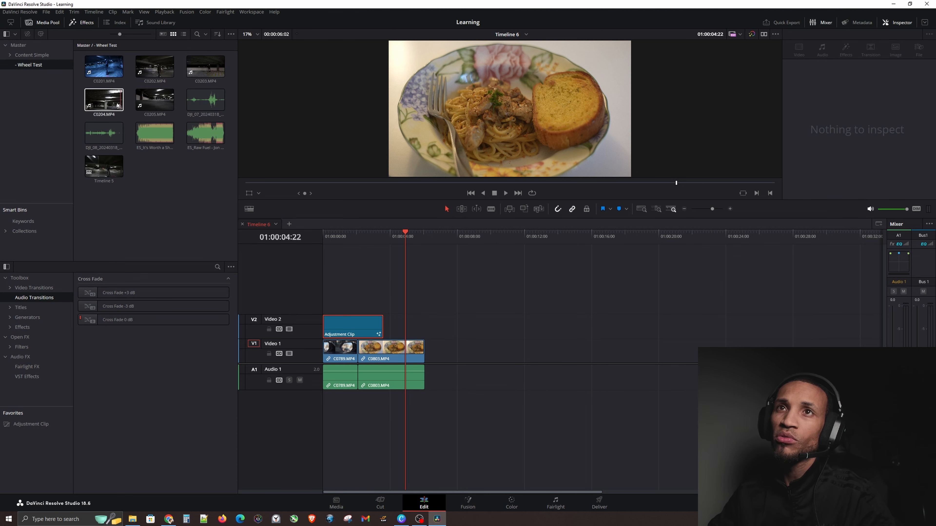
{"action": "left_click", "coordinate": [103, 99]}
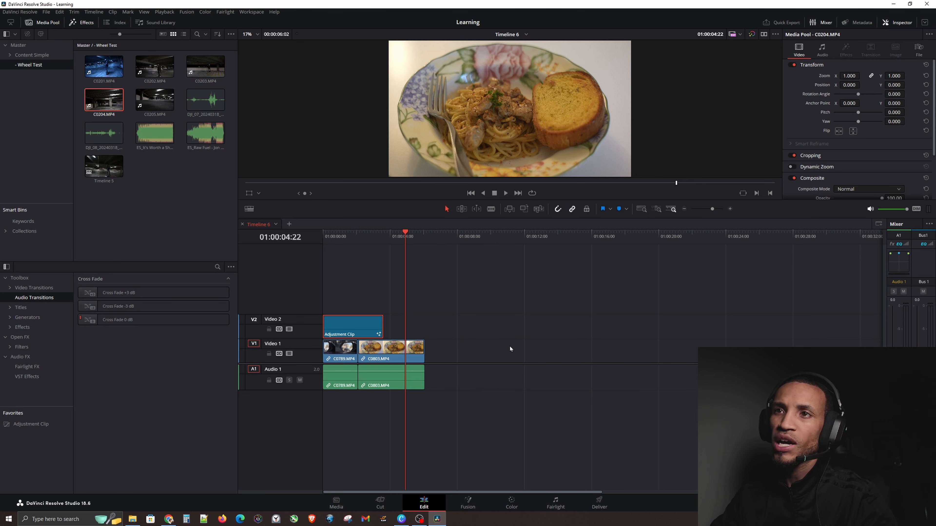
{"action": "left_click", "coordinate": [242, 224]}
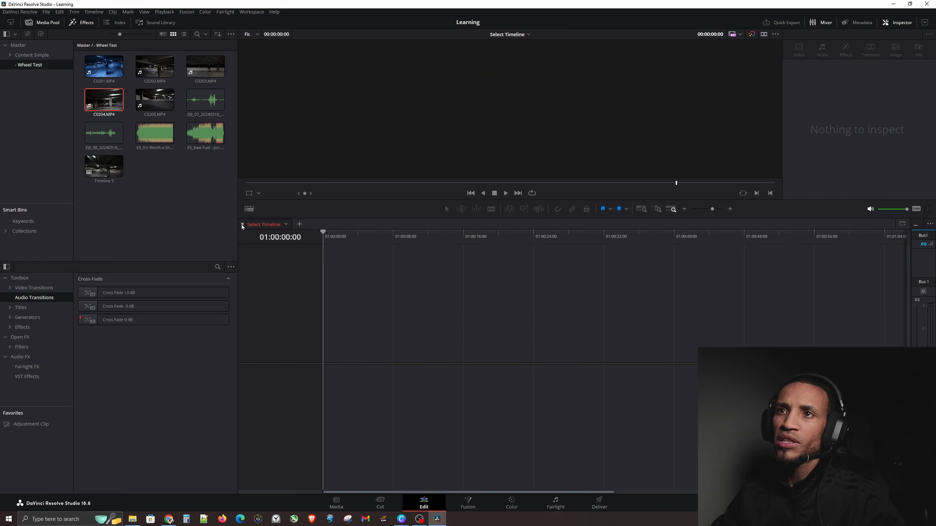
Step: Try creating a timeline directly from C0204.MP4 twice, deleting the clip from the second and closing both timelines
{"action": "left_click_drag", "start_coordinate": [104, 100], "coordinate": [360, 362]}
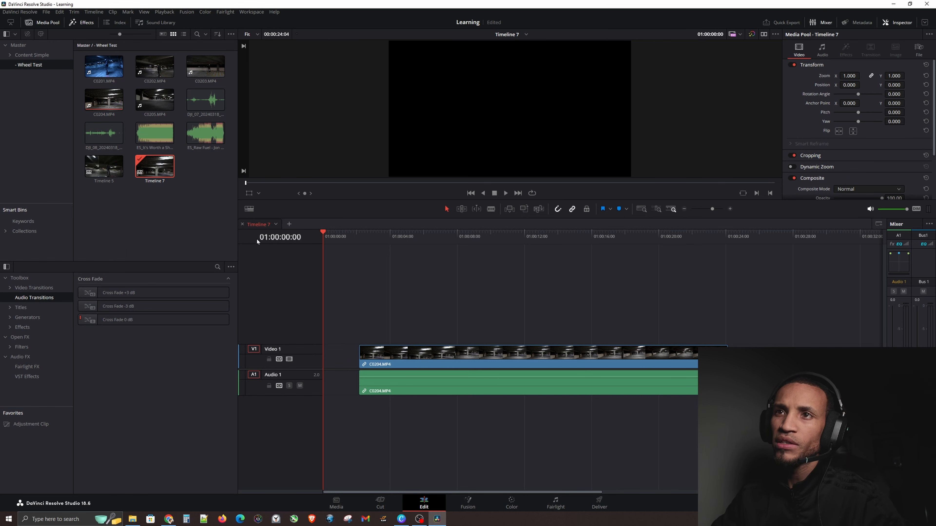
{"action": "left_click", "coordinate": [242, 224]}
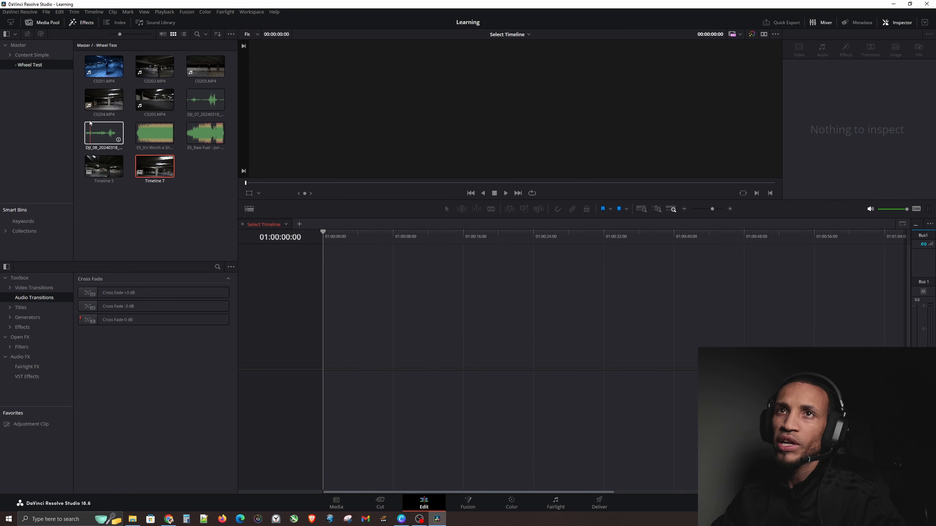
{"action": "left_click_drag", "start_coordinate": [103, 99], "coordinate": [340, 367]}
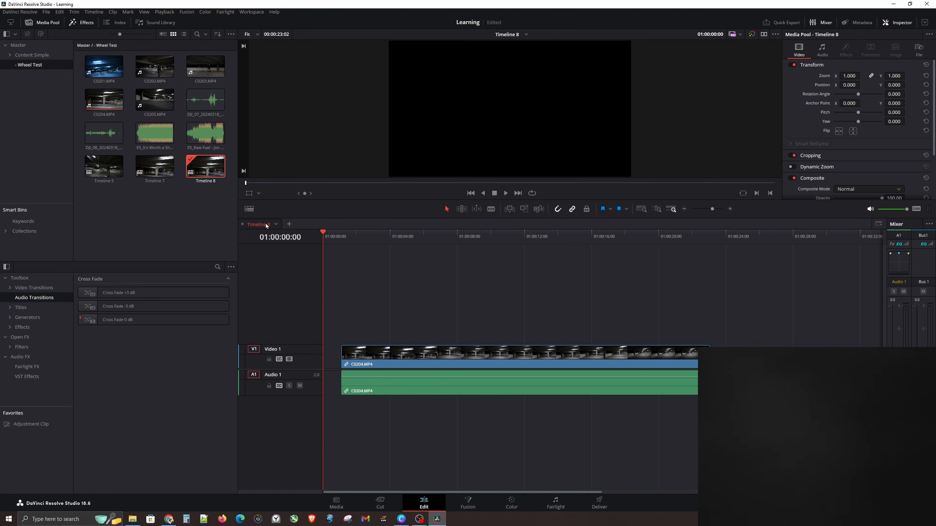
{"action": "left_click", "coordinate": [438, 357]}
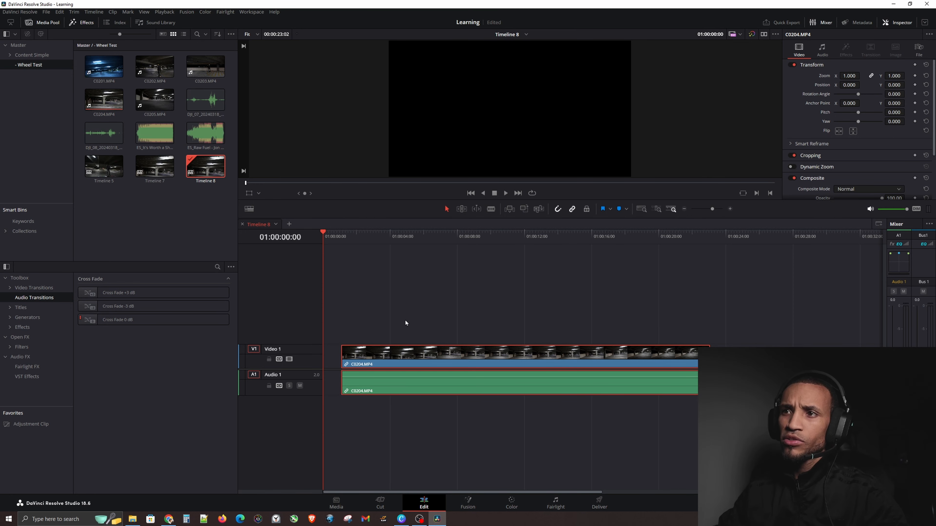
{"action": "key", "text": "Delete"}
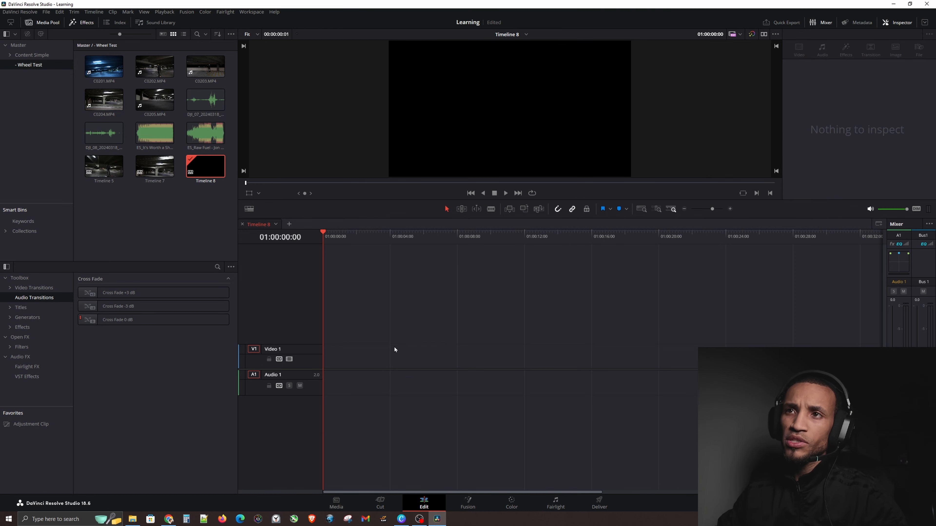
{"action": "left_click", "coordinate": [242, 224]}
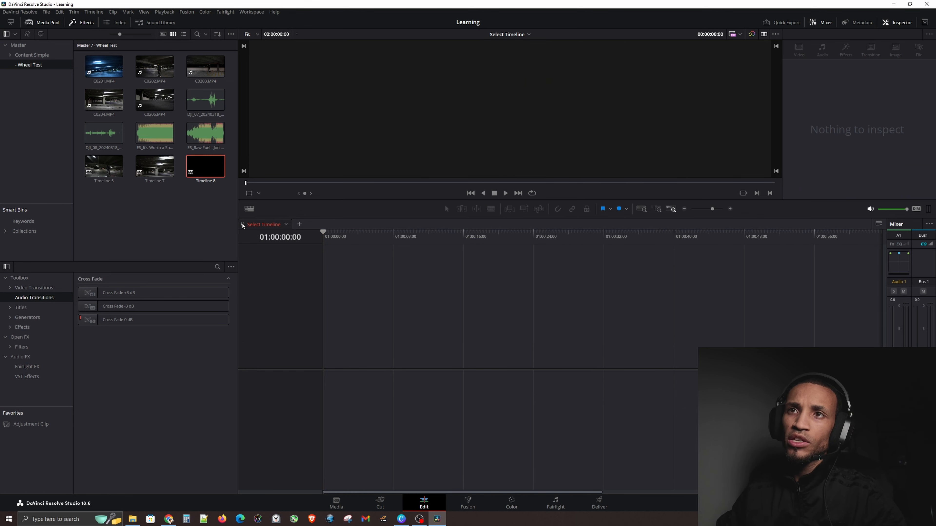
Step: Create a new timeline from C0204.MP4, move the clip to the timeline's start and save the project
{"action": "left_click_drag", "start_coordinate": [104, 99], "coordinate": [359, 354]}
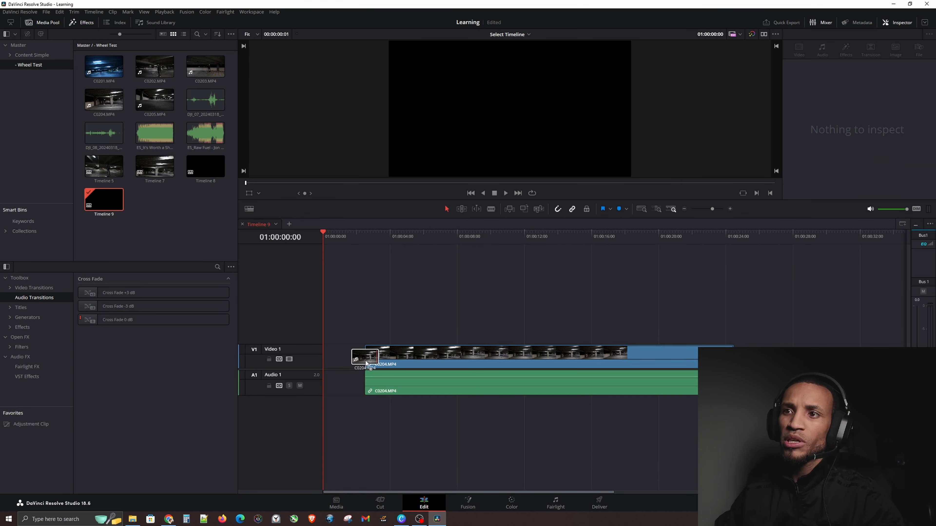
{"action": "left_click", "coordinate": [258, 225]}
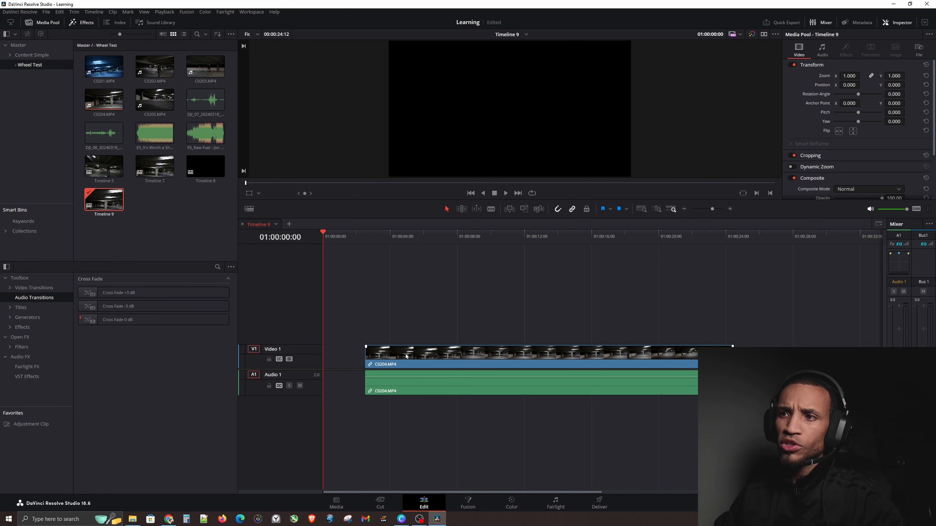
{"action": "left_click_drag", "start_coordinate": [393, 353], "coordinate": [358, 362]}
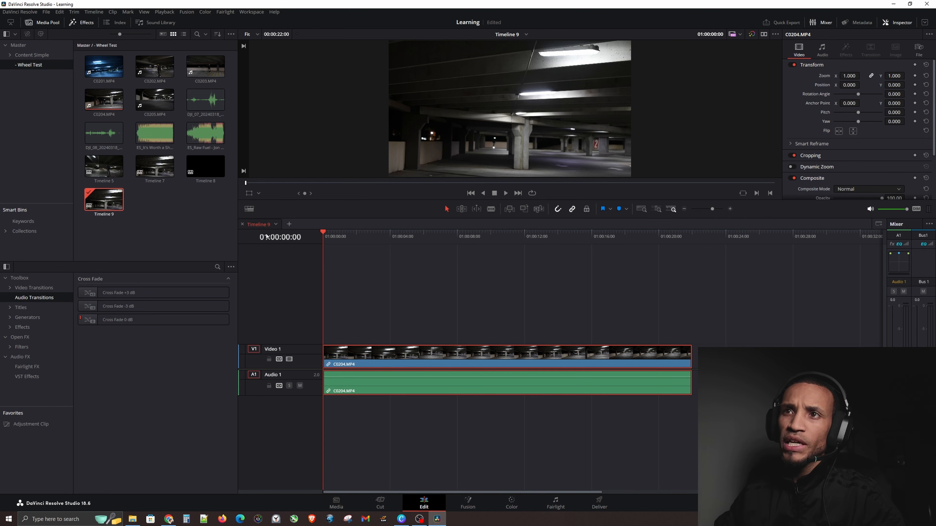
{"action": "key", "text": "ctrl+s"}
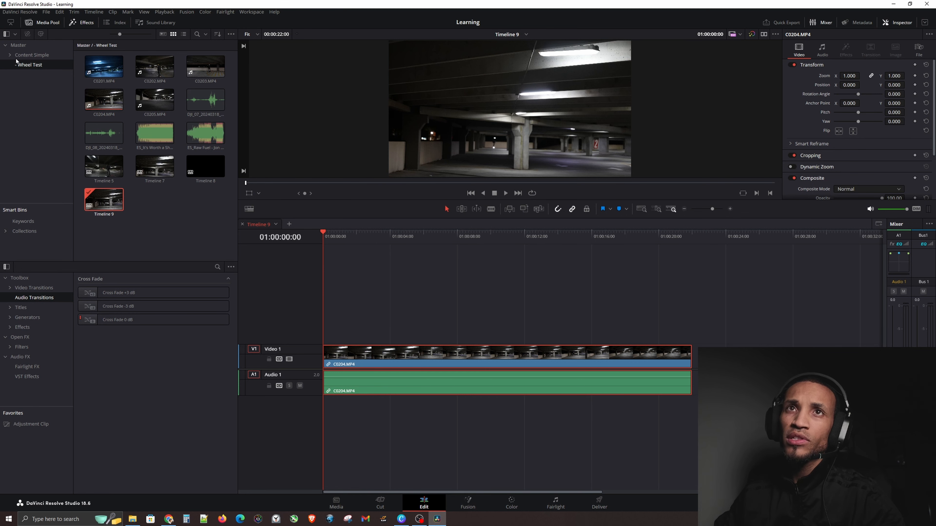
Step: Open the Video bin inside Content Simple, then locate Timeline 9 in the media pool from its timeline tab
{"action": "left_click", "coordinate": [23, 55]}
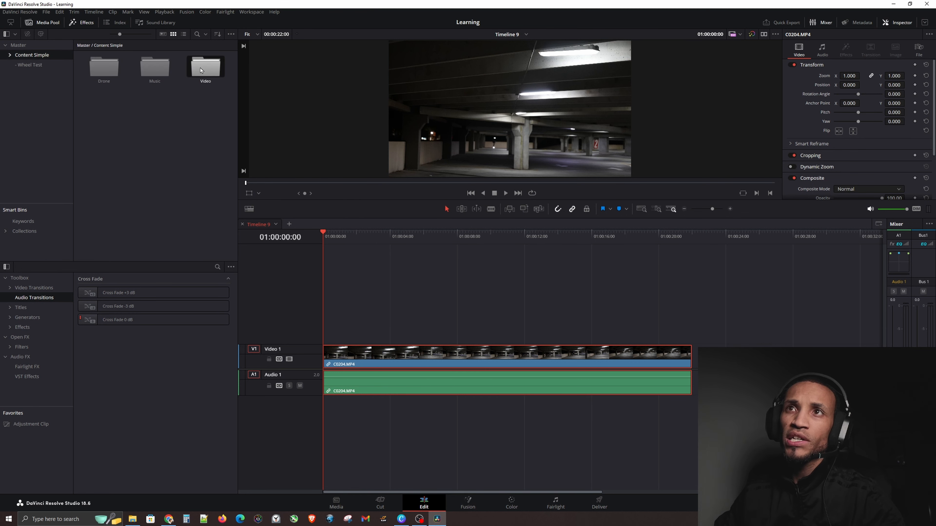
{"action": "double_click", "coordinate": [201, 70]}
{"action": "left_click", "coordinate": [370, 284]}
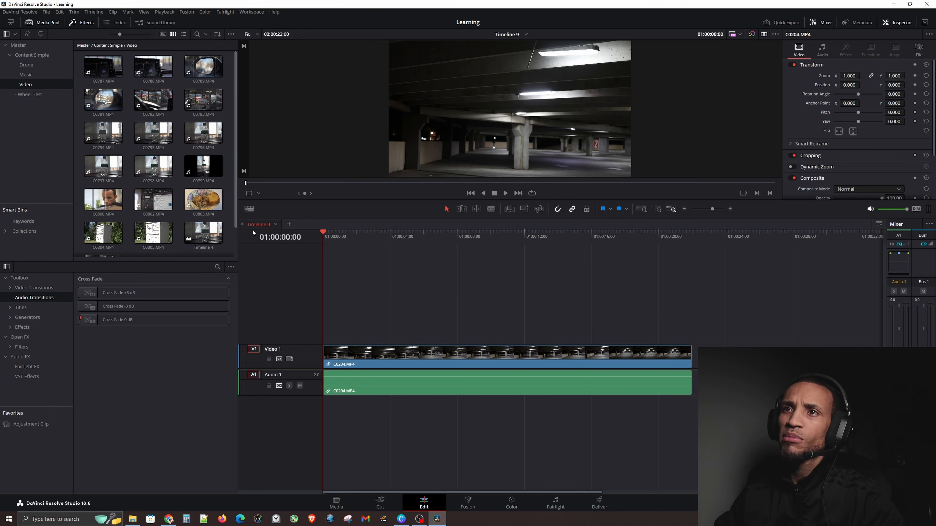
{"action": "right_click", "coordinate": [264, 225]}
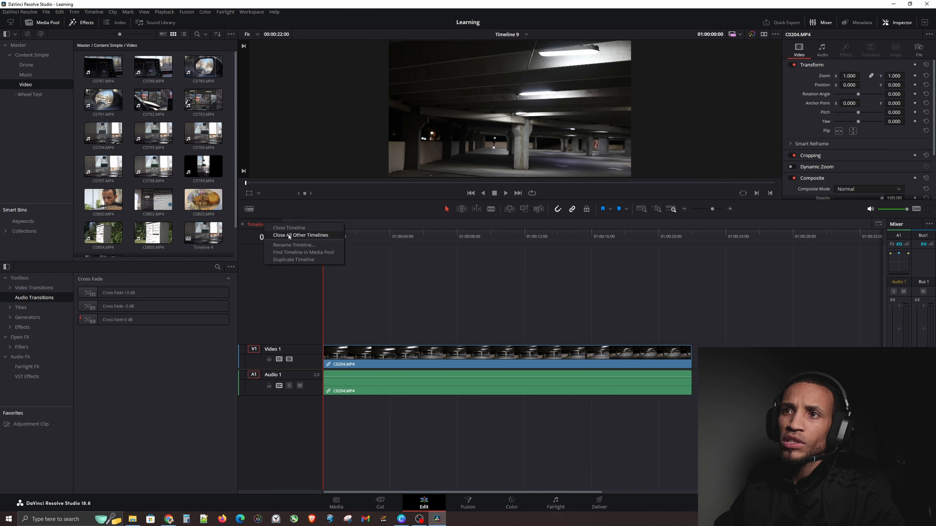
{"action": "left_click", "coordinate": [290, 252]}
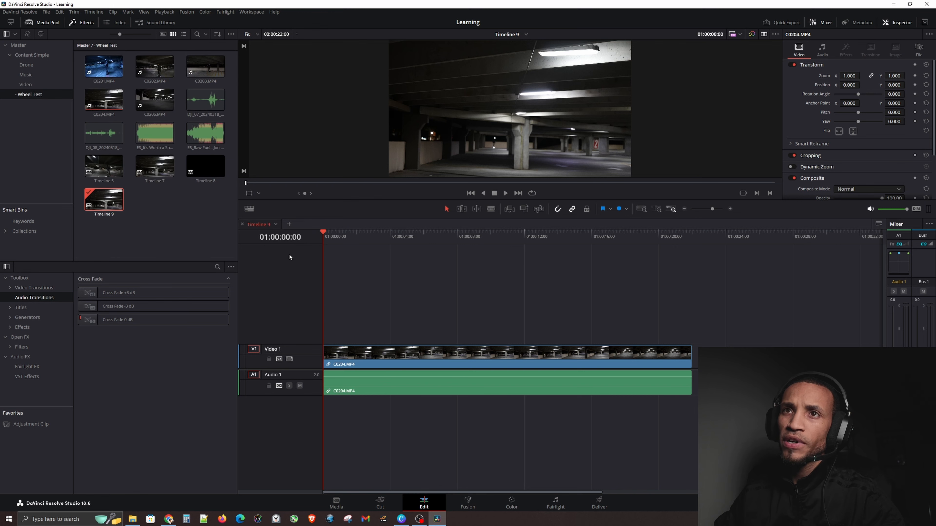
Step: Inspect the resolution and frame rate options in Timeline 9's settings with Use Project Settings off, then discard the changes
{"action": "right_click", "coordinate": [108, 204]}
{"action": "mouse_move", "coordinate": [139, 207]}
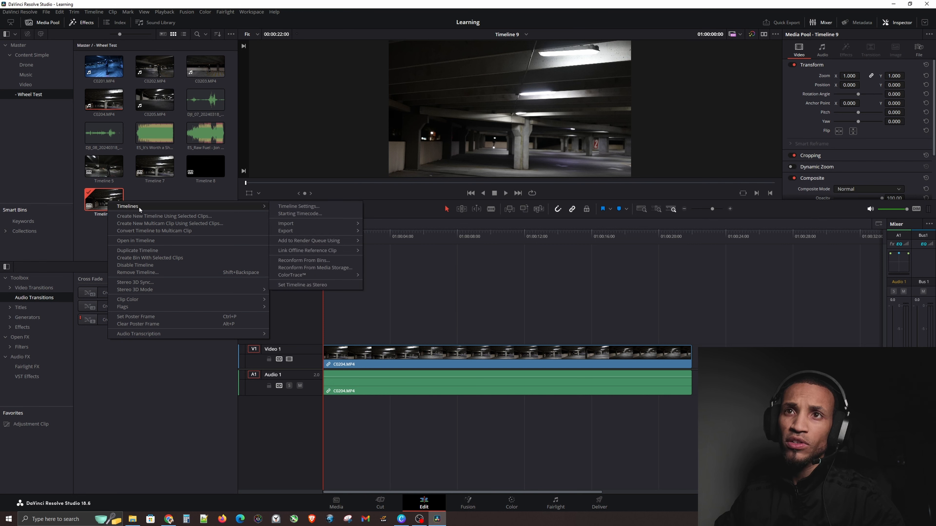
{"action": "left_click", "coordinate": [286, 207]}
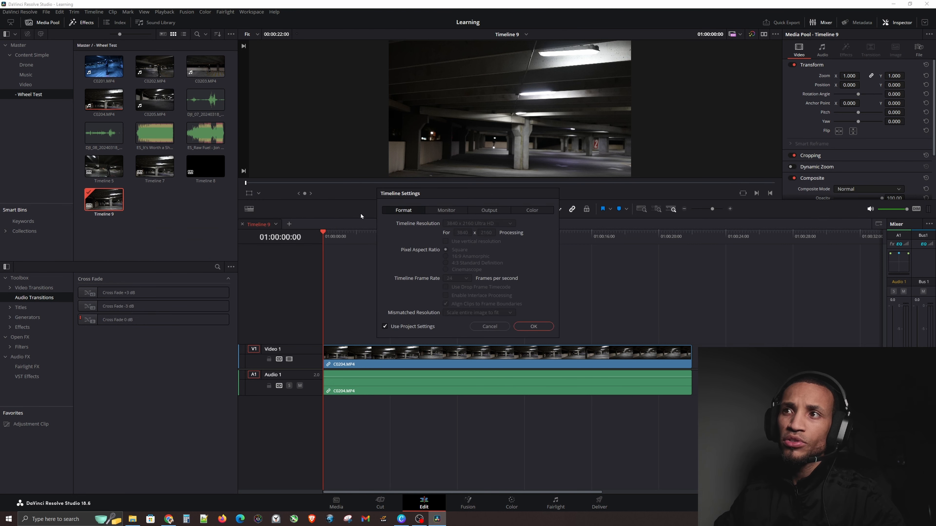
{"action": "left_click", "coordinate": [385, 326]}
{"action": "left_click", "coordinate": [481, 226]}
{"action": "left_click", "coordinate": [464, 289]}
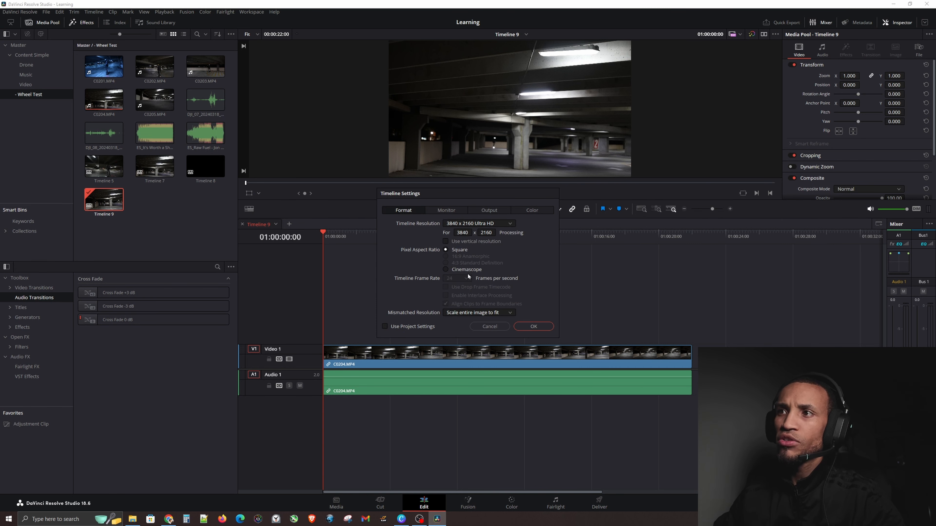
{"action": "left_click", "coordinate": [490, 327]}
Step: Close Timeline 9 and create a new timeline from Piano Theme 2.mp3 in the Music bin
{"action": "left_click", "coordinate": [290, 224]}
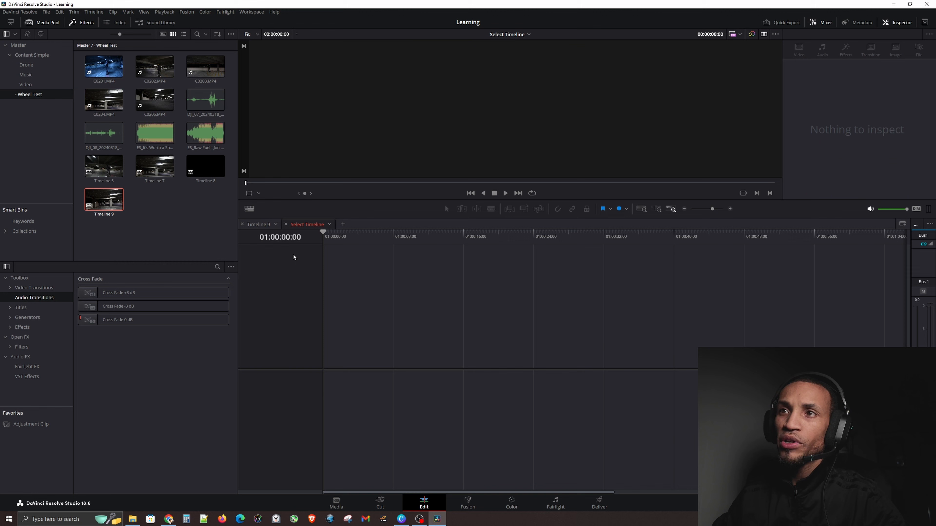
{"action": "left_click", "coordinate": [243, 224]}
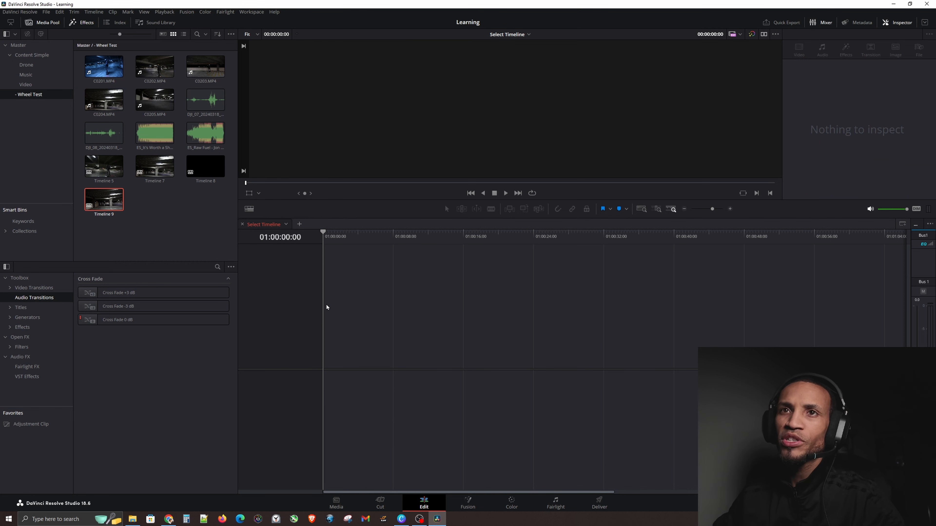
{"action": "left_click", "coordinate": [191, 207]}
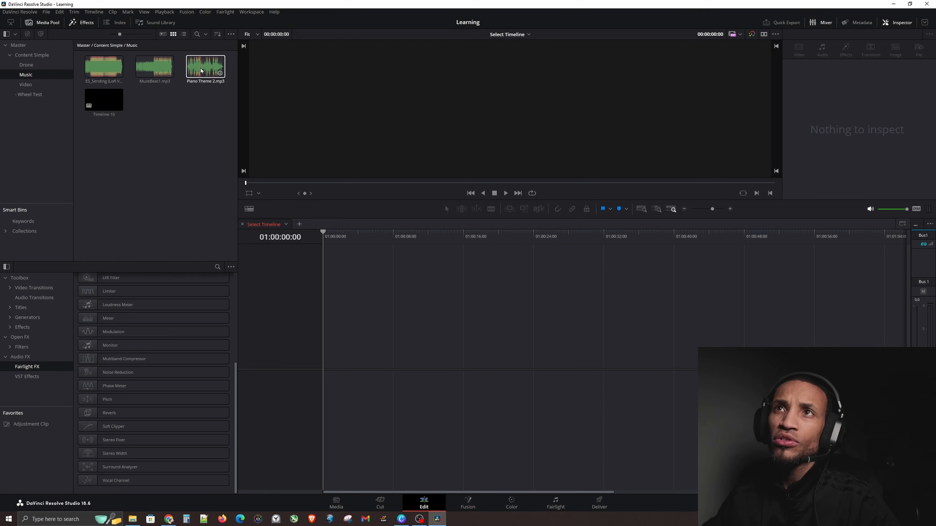
{"action": "left_click_drag", "start_coordinate": [205, 67], "coordinate": [339, 389]}
{"action": "left_click", "coordinate": [365, 386]}
Step: Trim the silent opening of the Piano Theme 2.mp3 clip up to 01:00:01:03, close the gap and save the project
{"action": "left_click", "coordinate": [343, 238]}
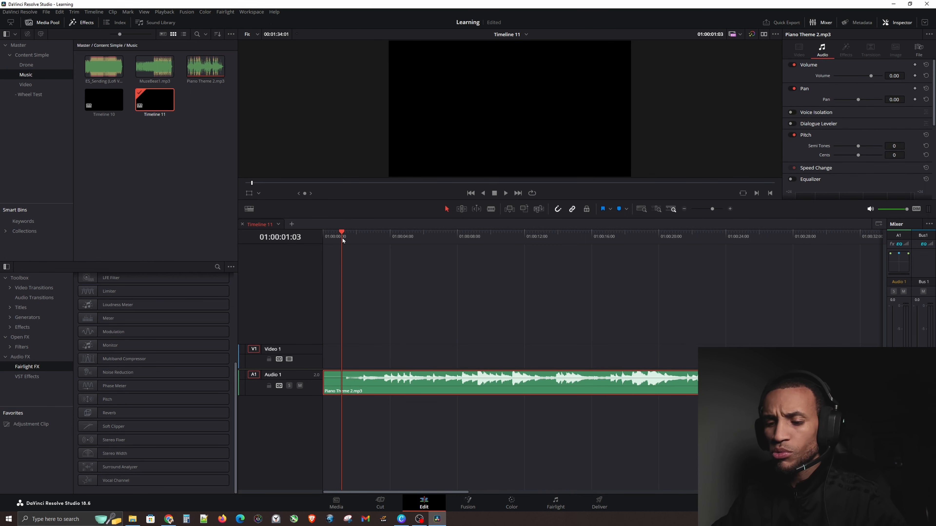
{"action": "key", "text": "Home"}
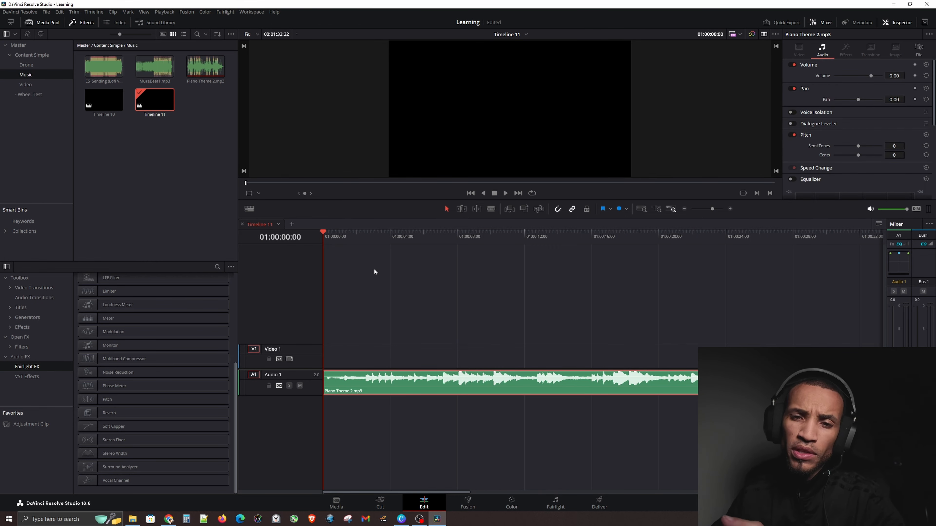
{"action": "key", "text": "ctrl+s"}
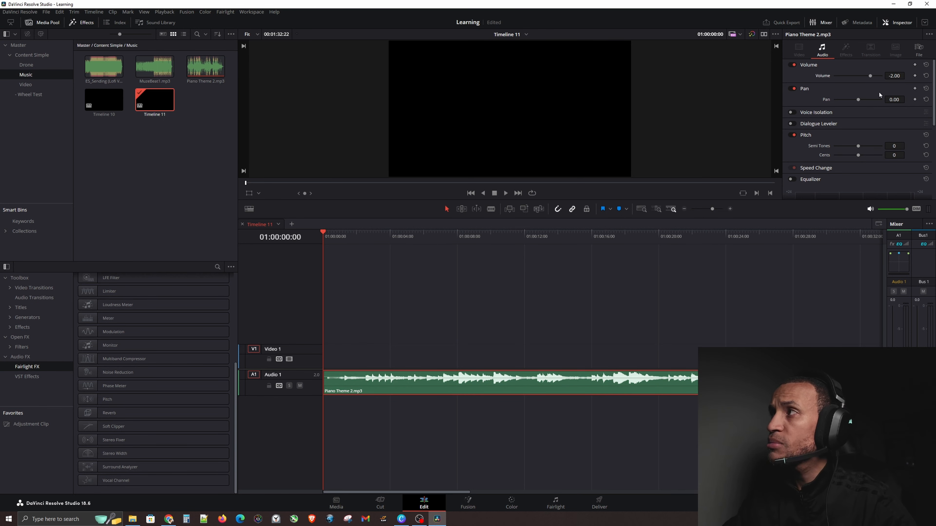
Step: Lower the Piano Theme 2.mp3 clip's volume to -11.40 and play the timeline's opening seconds to check the level
{"action": "key", "text": "ctrl"}
{"action": "key", "text": "ctrl"}
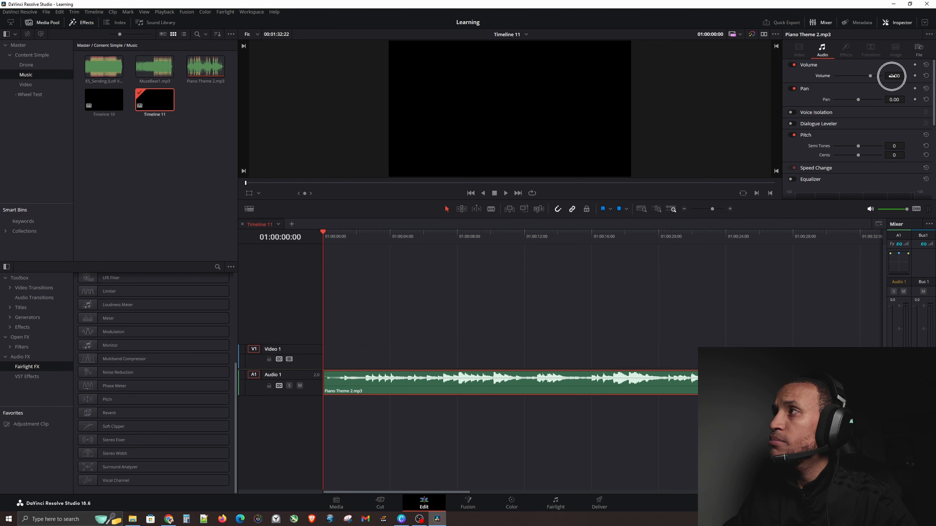
{"action": "left_click_drag", "start_coordinate": [891, 77], "coordinate": [857, 77]}
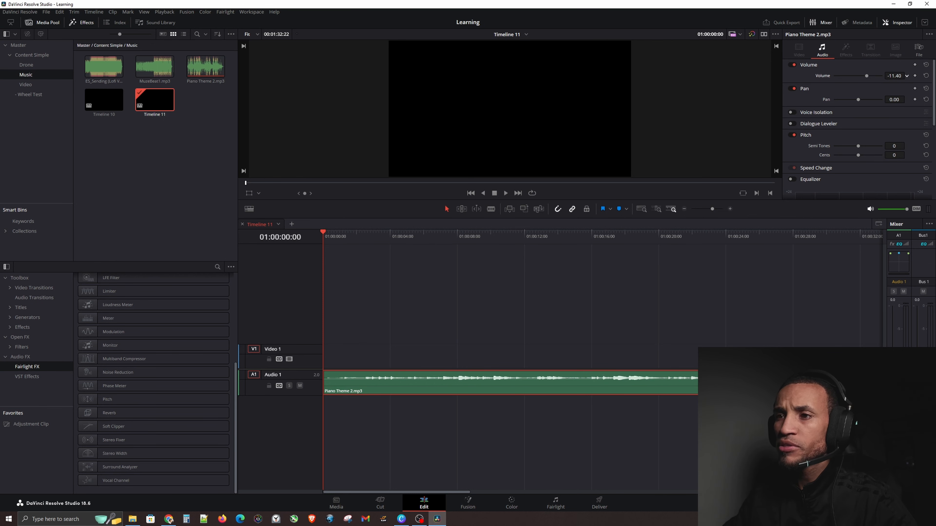
{"action": "key", "text": "space"}
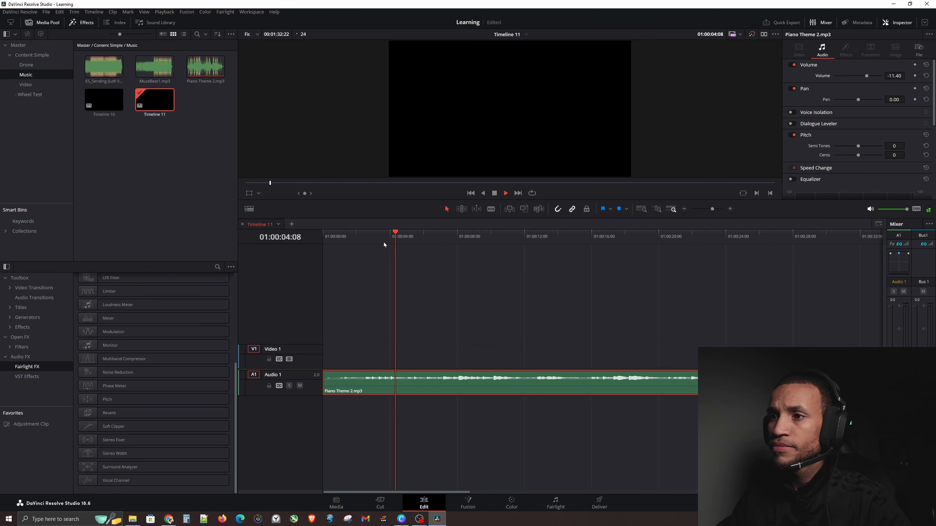
{"action": "key", "text": "space"}
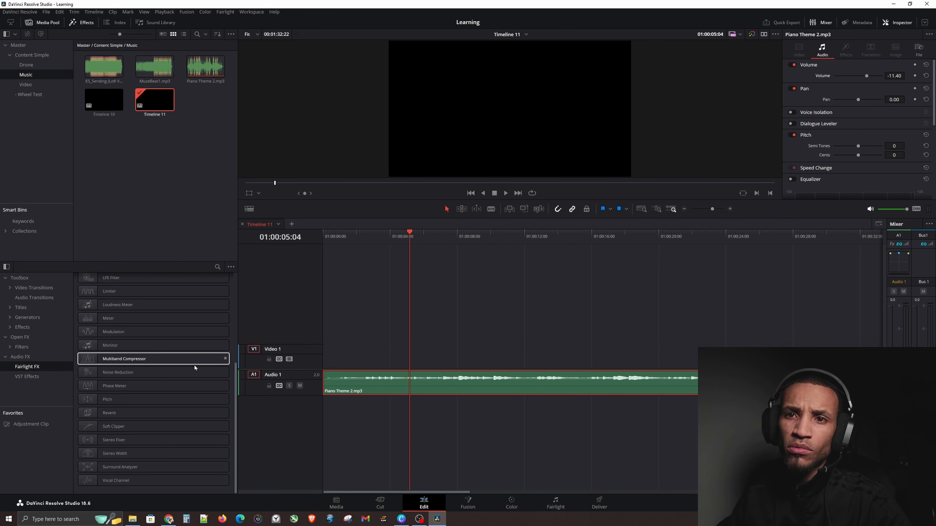
Step: Look through the available Fairlight FX audio effects, hiding and reshowing the effects library
{"action": "scroll", "coordinate": [195, 367], "scroll_direction": "up", "scroll_amount": 5}
{"action": "scroll", "coordinate": [191, 369], "scroll_direction": "down", "scroll_amount": 3}
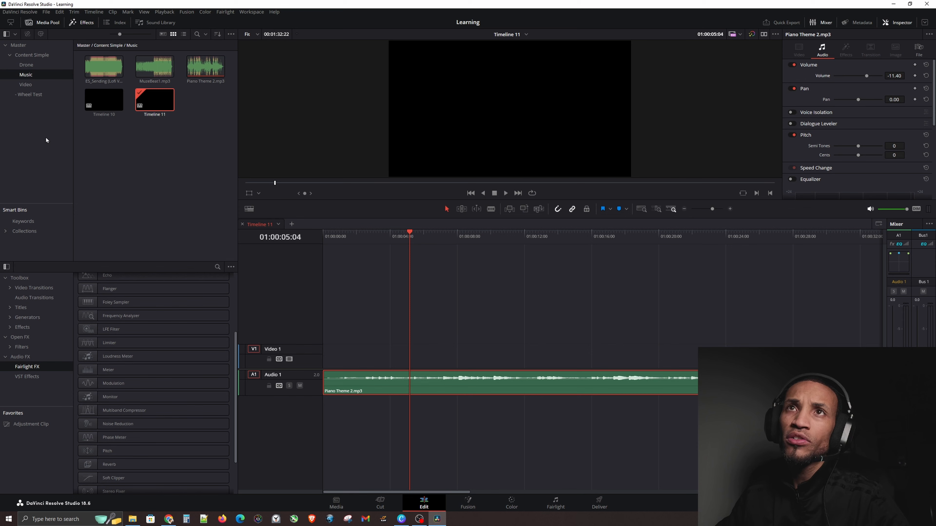
{"action": "left_click", "coordinate": [82, 24]}
{"action": "left_click", "coordinate": [82, 24]}
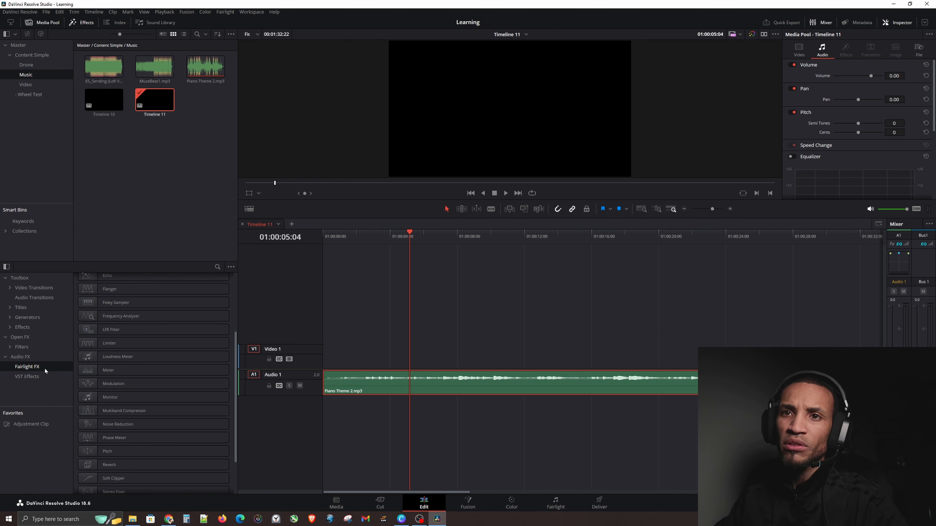
{"action": "left_click", "coordinate": [179, 431]}
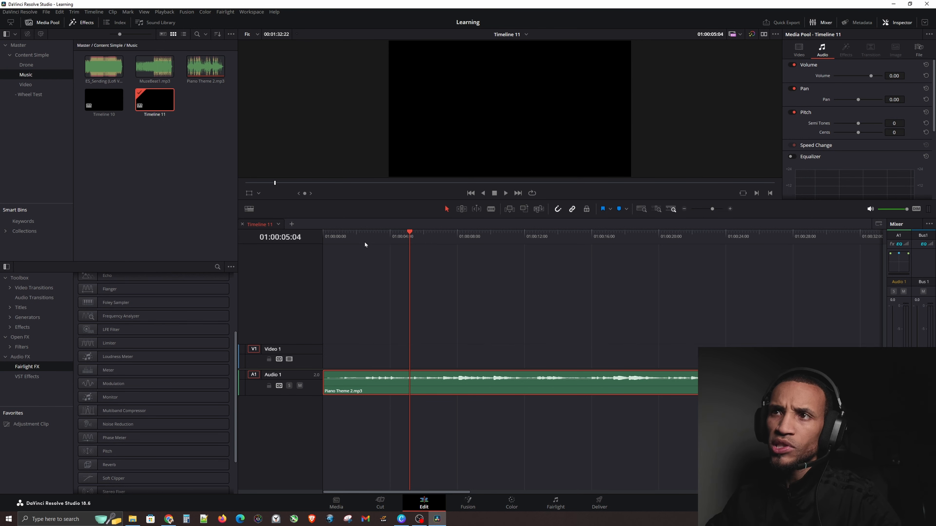
Step: Play the first five seconds of the timeline to hear the piano clip without effects
{"action": "left_click", "coordinate": [324, 239]}
{"action": "key", "text": "space"}
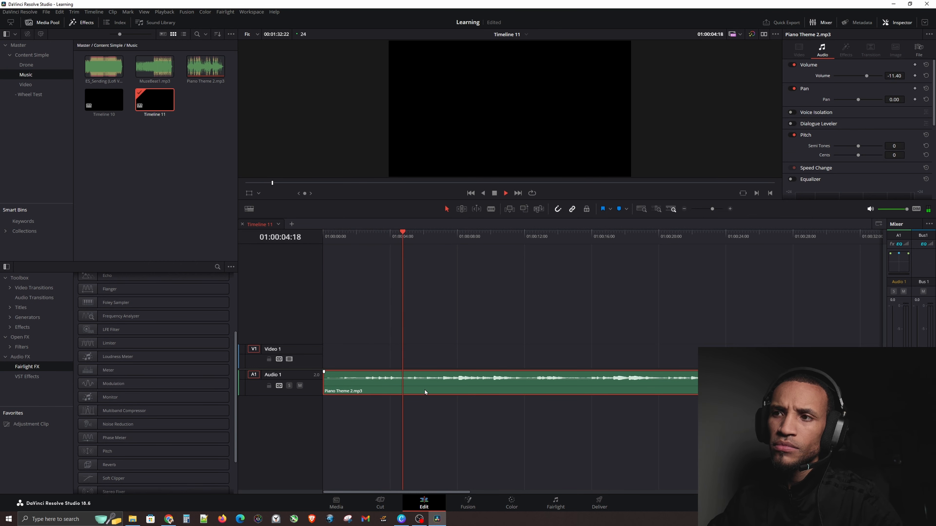
{"action": "key", "text": "space"}
Step: Apply the Reverb effect to the Piano Theme 2.mp3 clip and move its settings window clear of the timeline's opening
{"action": "left_click_drag", "start_coordinate": [141, 467], "coordinate": [377, 383]}
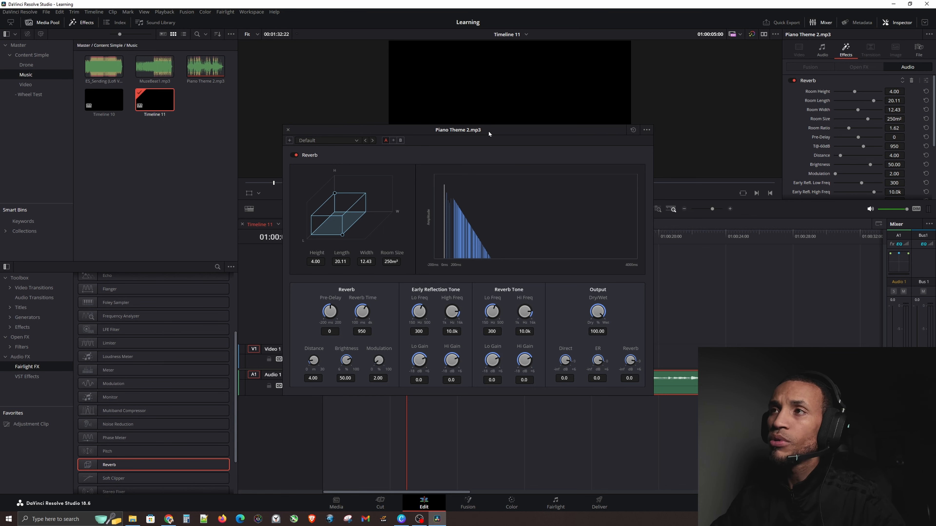
{"action": "key", "text": "ctrl"}
{"action": "key", "text": "ctrl"}
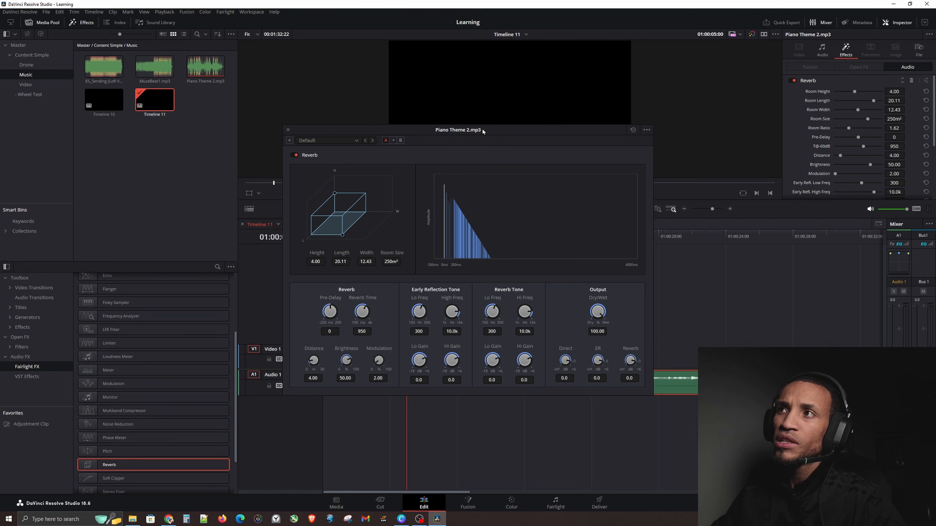
{"action": "left_click_drag", "start_coordinate": [482, 129], "coordinate": [725, 41]}
{"action": "key", "text": "ctrl"}
{"action": "key", "text": "ctrl"}
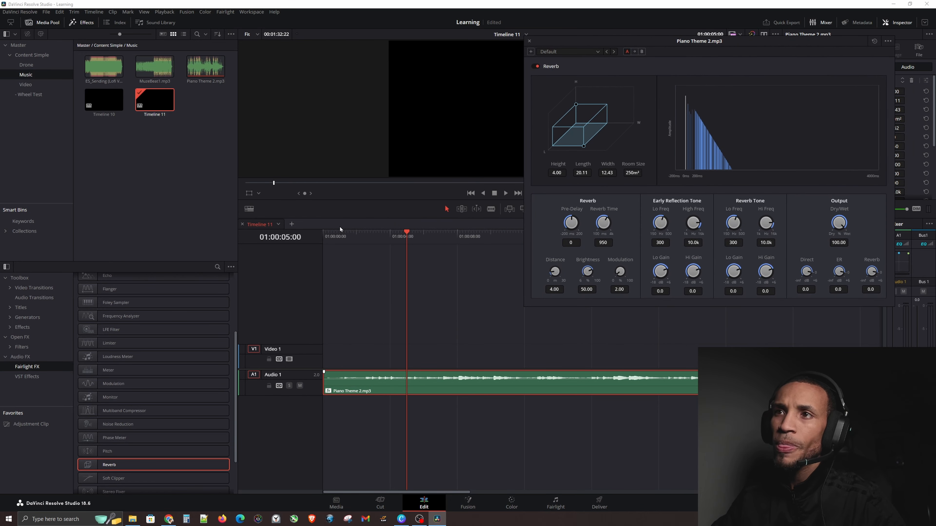
Step: Play the timeline from the start to about 01:00:05:01 with the Reverb effect active
{"action": "left_click", "coordinate": [322, 236]}
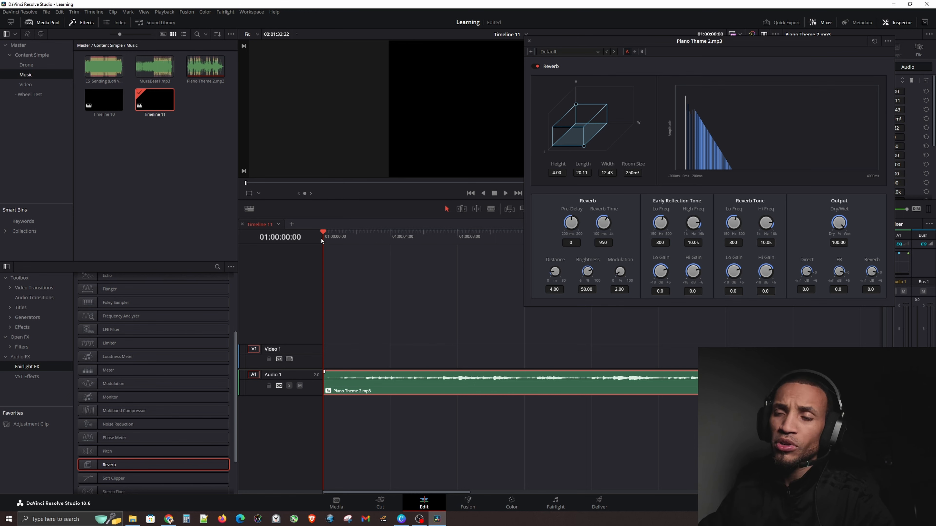
{"action": "key", "text": "space"}
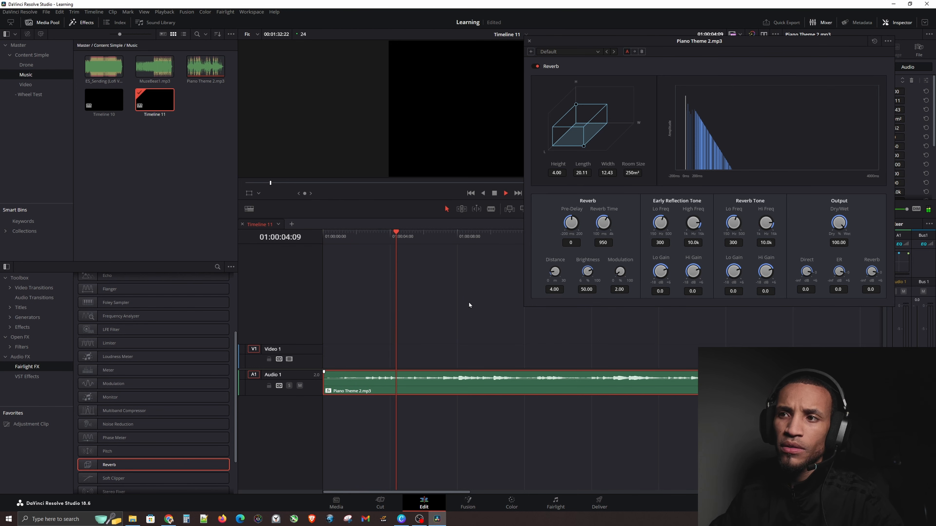
{"action": "key", "text": "space"}
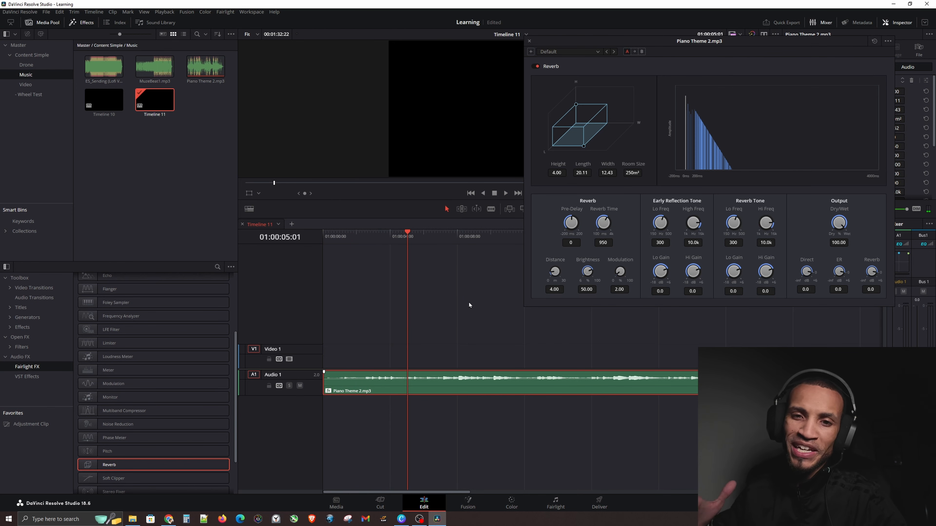
Step: Bypass the Reverb, play the timeline from the start for comparison, and re-enable the effect
{"action": "key", "text": "Home"}
{"action": "left_click", "coordinate": [537, 68]}
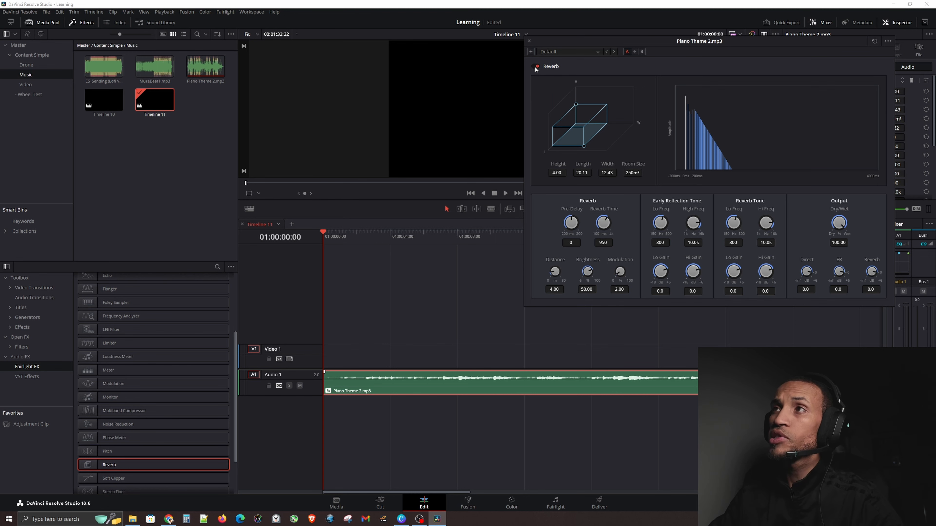
{"action": "key", "text": "space"}
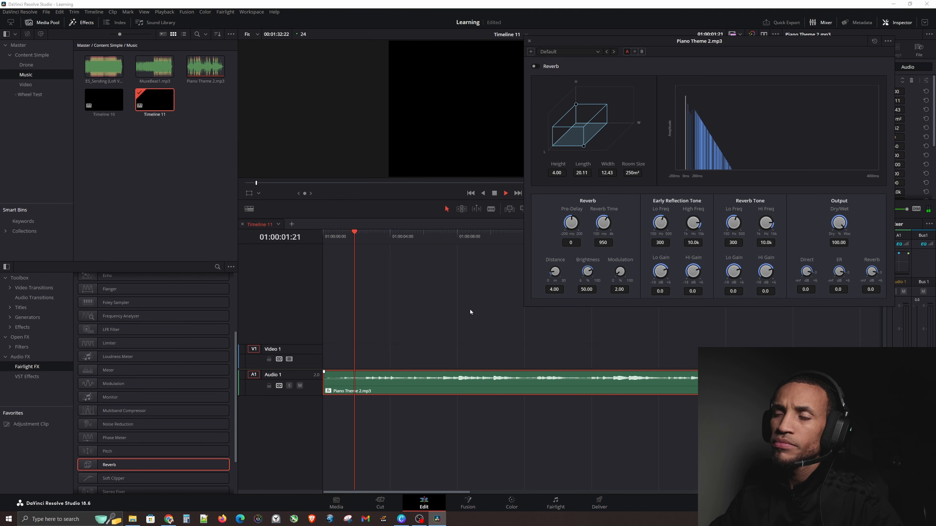
{"action": "left_click", "coordinate": [535, 66]}
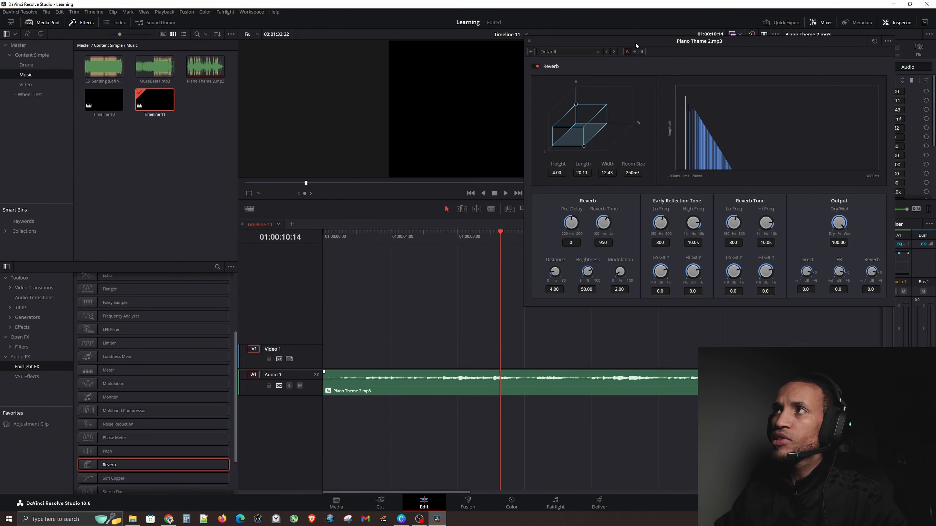
Step: Close the Reverb settings window and remove the Reverb effect from the Piano Theme 2.mp3 clip
{"action": "left_click_drag", "start_coordinate": [640, 41], "coordinate": [468, 98]}
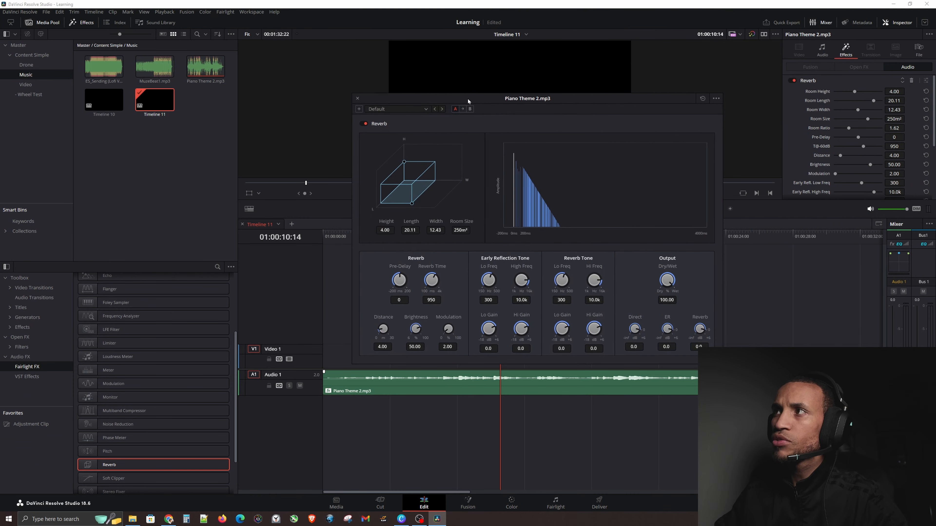
{"action": "left_click", "coordinate": [358, 99]}
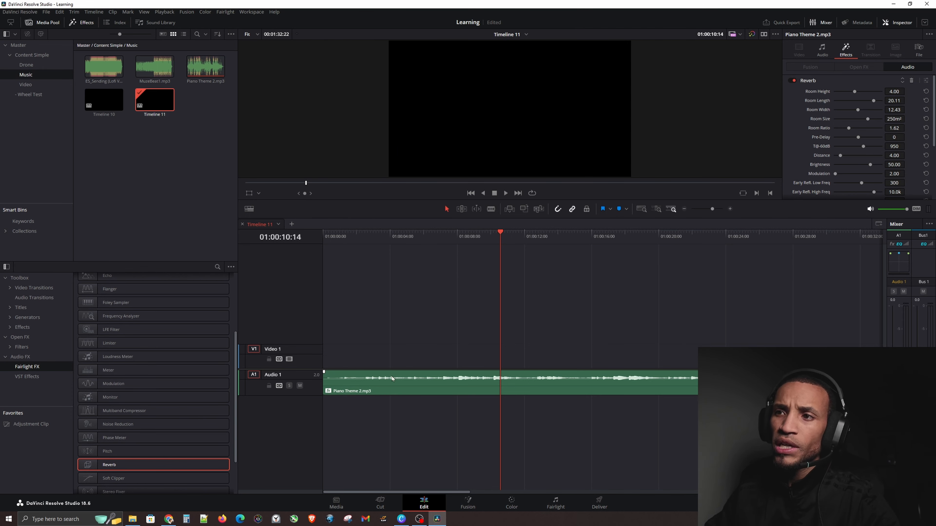
{"action": "left_click", "coordinate": [396, 387]}
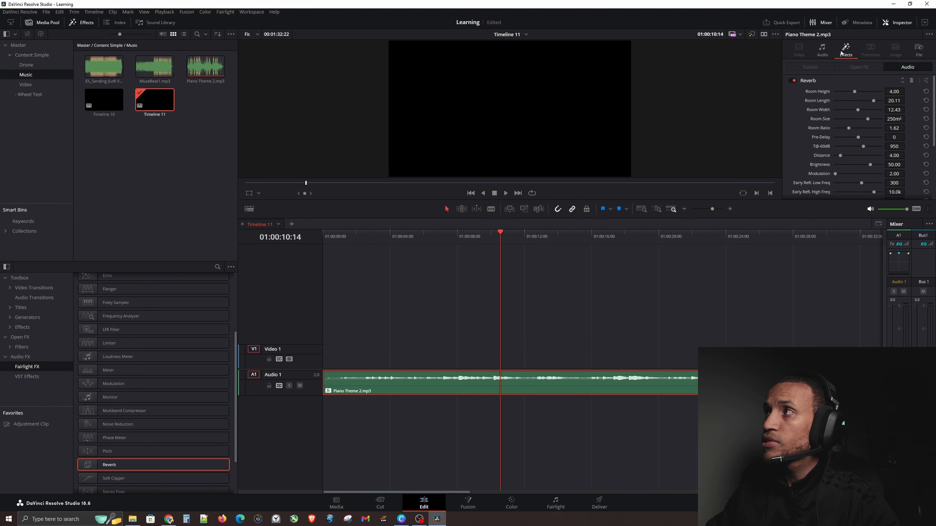
{"action": "left_click", "coordinate": [912, 81]}
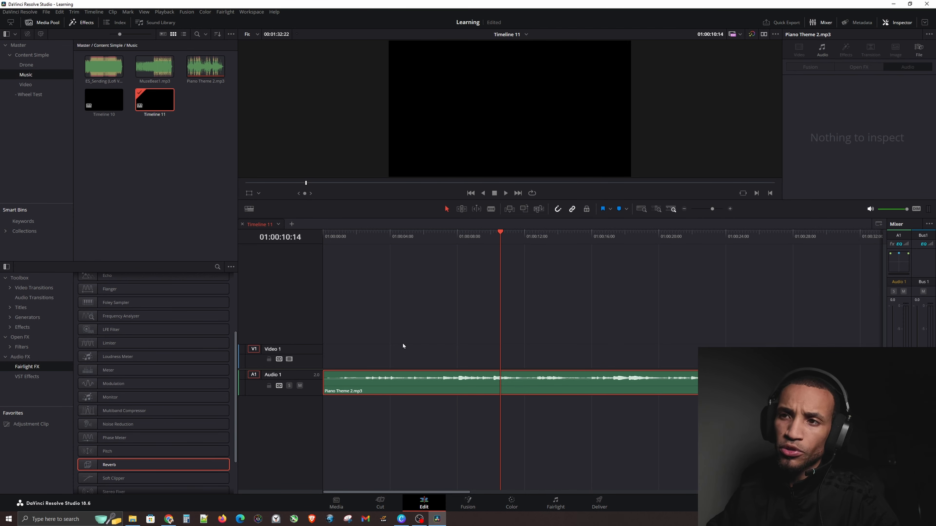
Step: Apply the Multiband Compressor to the Piano Theme 2.mp3 clip and play up to 01:00:04:22 with its settings window open
{"action": "key", "text": "Home"}
{"action": "key", "text": "space"}
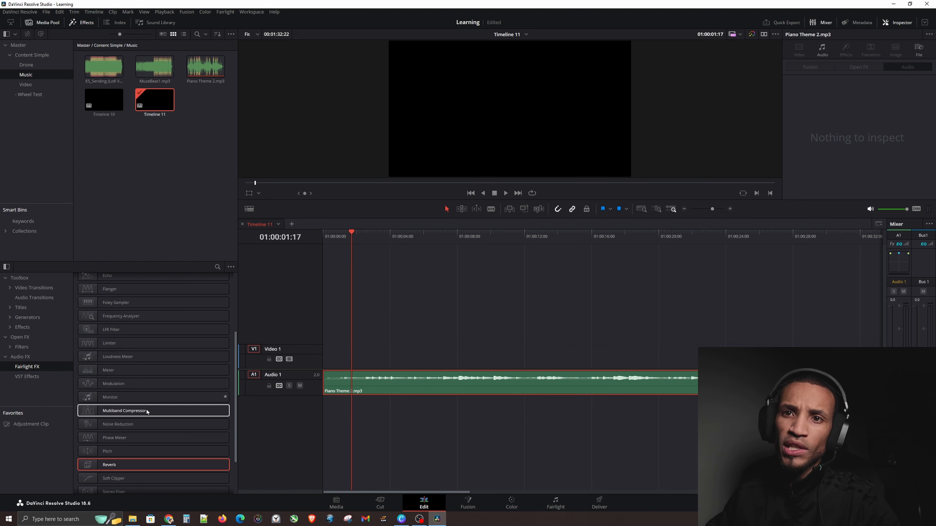
{"action": "key", "text": "ctrl"}
{"action": "key", "text": "ctrl"}
{"action": "key", "text": "ctrl"}
{"action": "key", "text": "ctrl"}
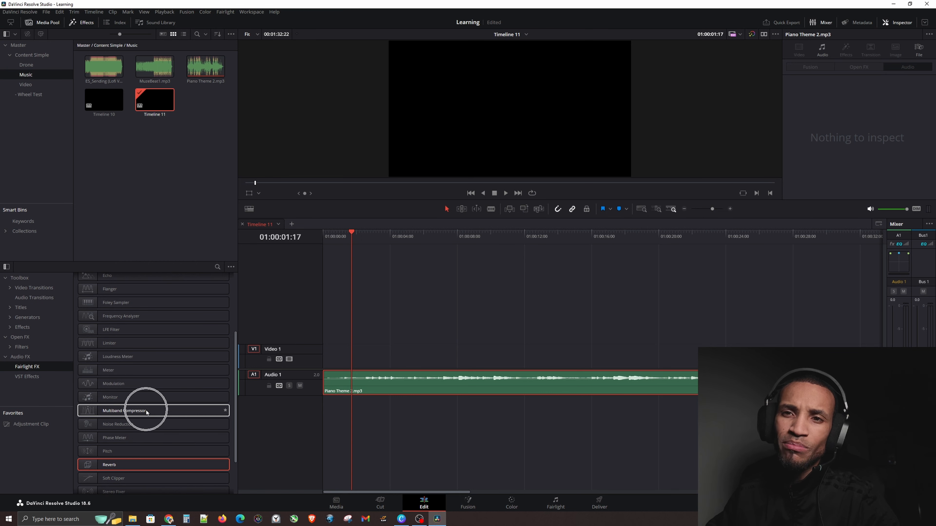
{"action": "left_click_drag", "start_coordinate": [144, 413], "coordinate": [383, 383]}
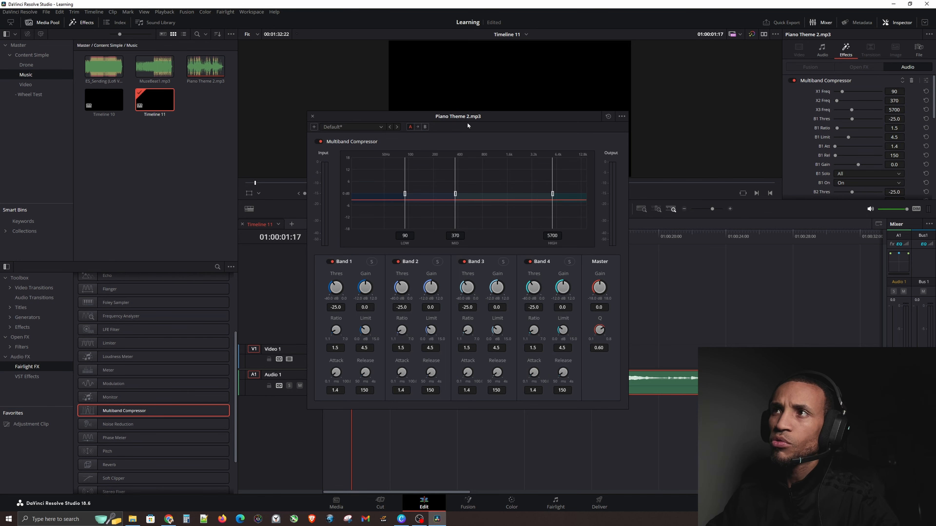
{"action": "left_click_drag", "start_coordinate": [472, 118], "coordinate": [562, 76]}
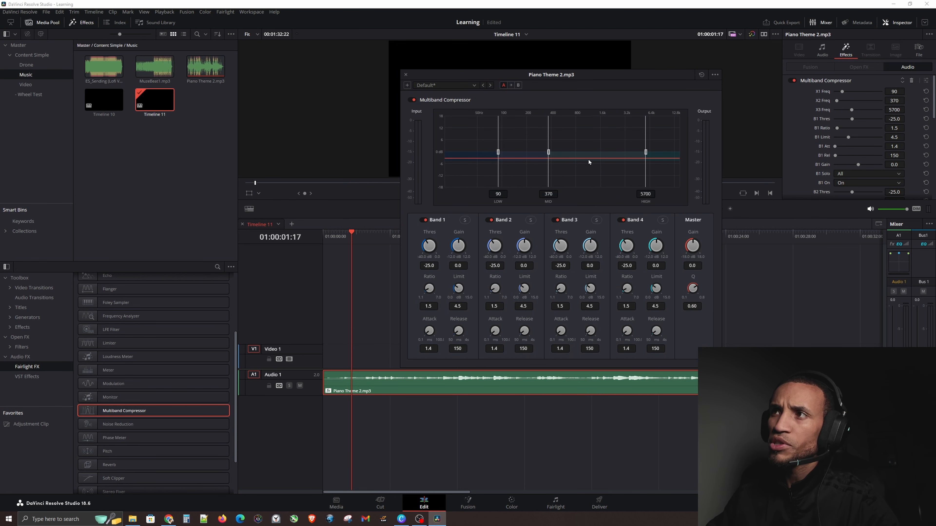
{"action": "key", "text": "space"}
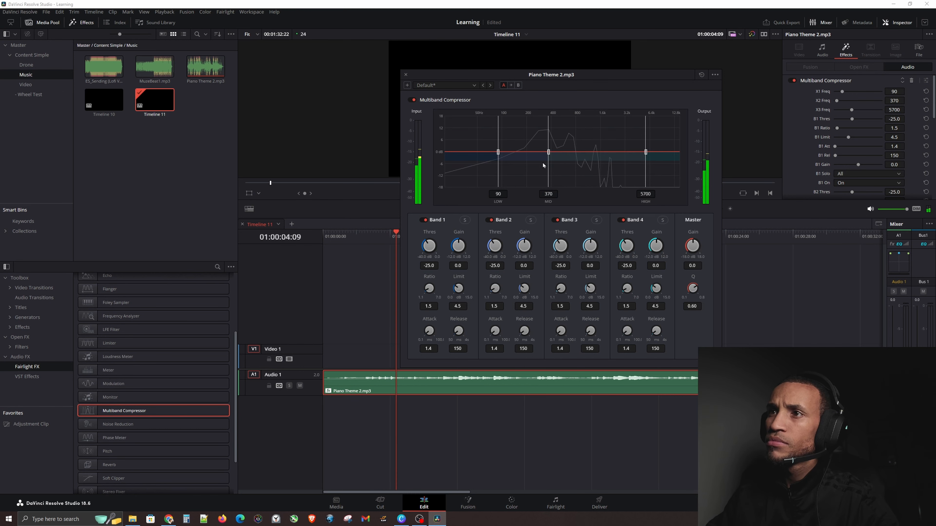
{"action": "key", "text": "space"}
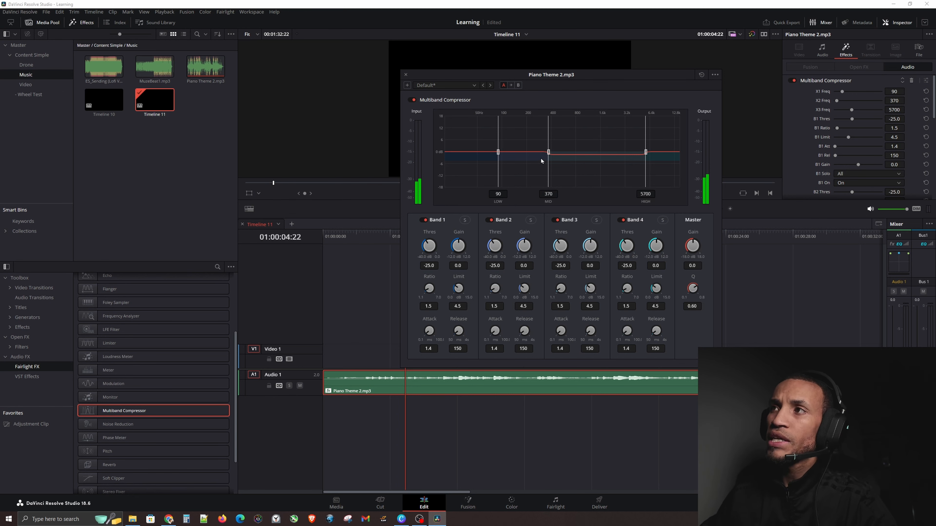
Step: Set the Multiband Compressor's crossover frequencies to low 102, mid 559 and high 3744, and save the project
{"action": "mouse_move", "coordinate": [548, 153]}
{"action": "left_mouse_down"}
{"action": "mouse_move", "coordinate": [580, 152]}
{"action": "mouse_move", "coordinate": [537, 153]}
{"action": "mouse_move", "coordinate": [571, 152]}
{"action": "mouse_move", "coordinate": [563, 153]}
{"action": "left_mouse_up"}
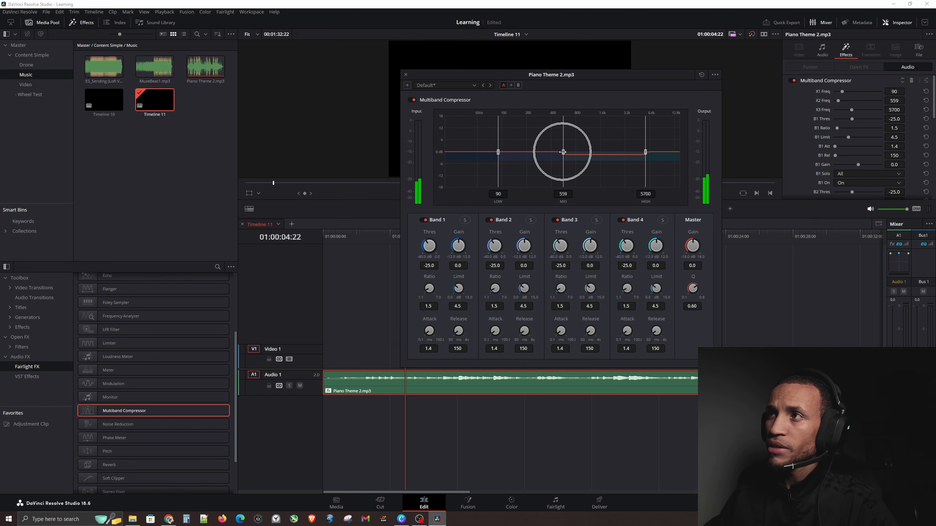
{"action": "mouse_move", "coordinate": [498, 151]}
{"action": "left_mouse_down"}
{"action": "mouse_move", "coordinate": [469, 152]}
{"action": "mouse_move", "coordinate": [502, 152]}
{"action": "left_mouse_up"}
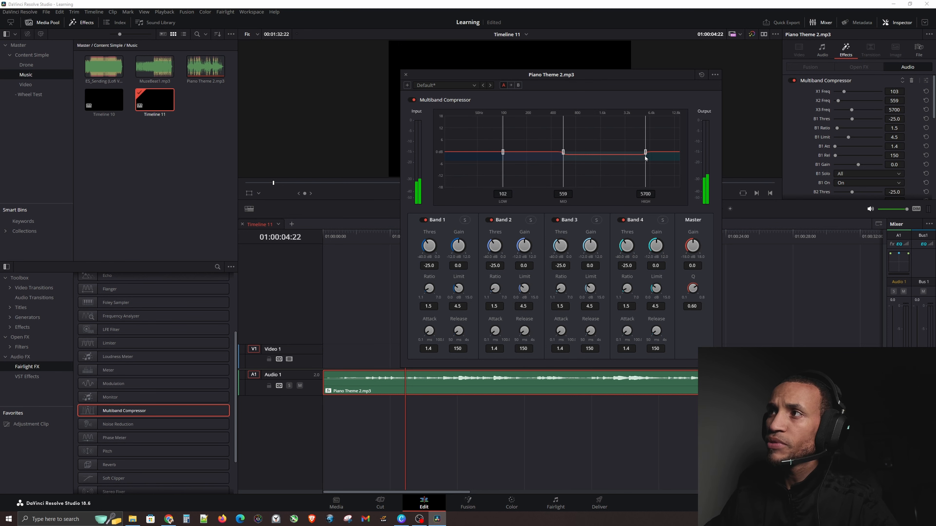
{"action": "left_click_drag", "start_coordinate": [645, 152], "coordinate": [630, 152]}
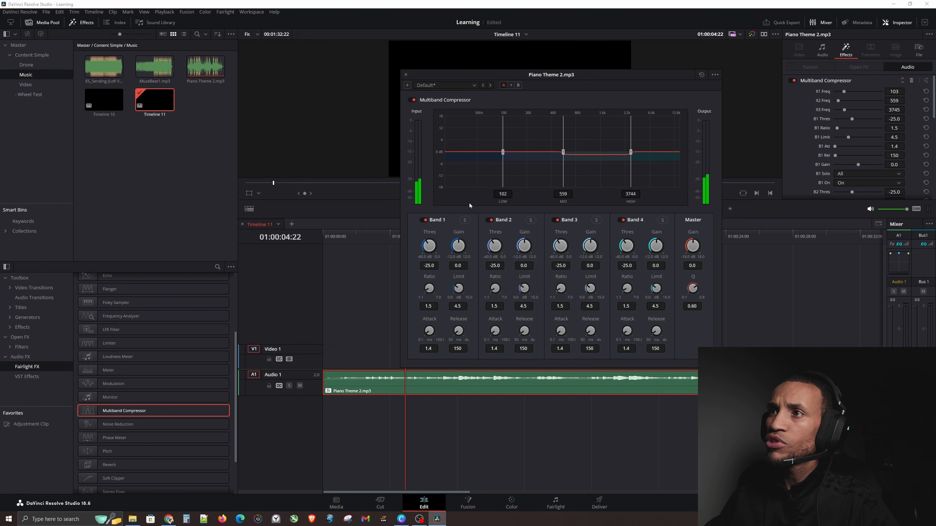
{"action": "left_click", "coordinate": [423, 220]}
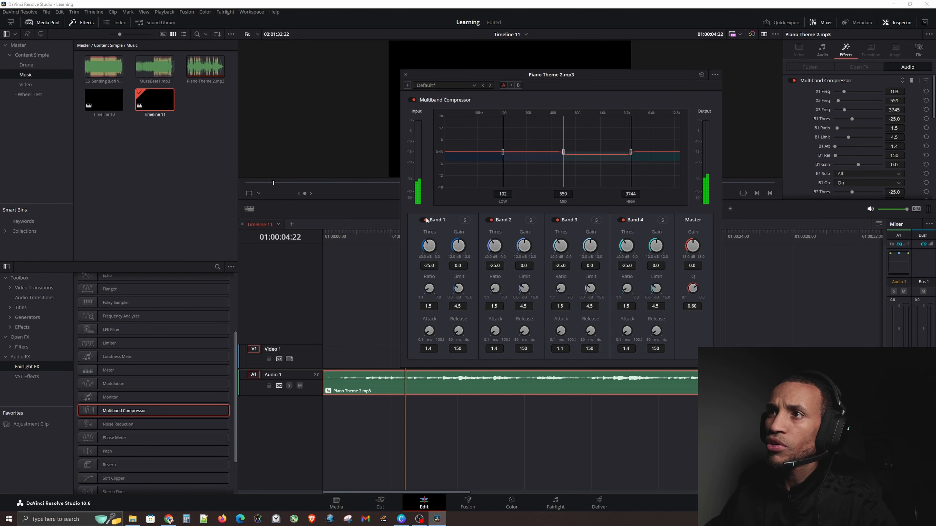
{"action": "key", "text": "ctrl+s"}
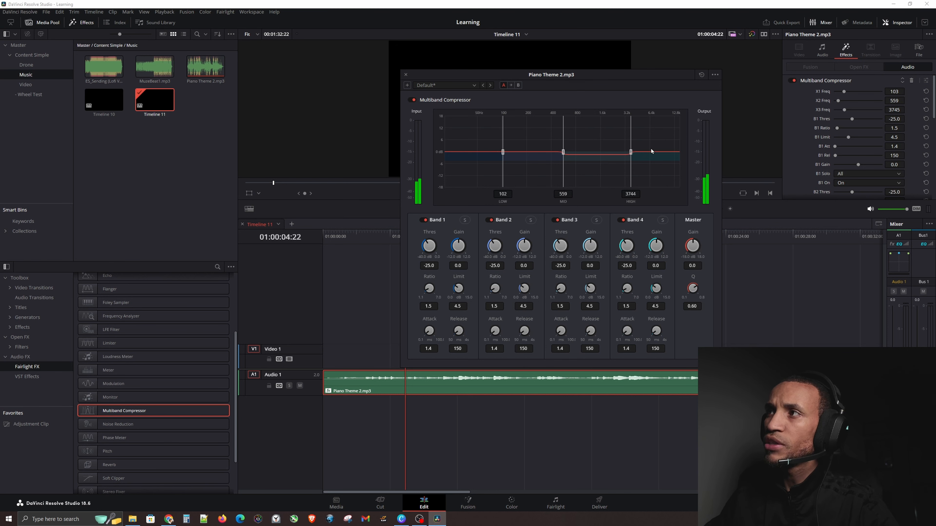
{"action": "key", "text": "ctrl"}
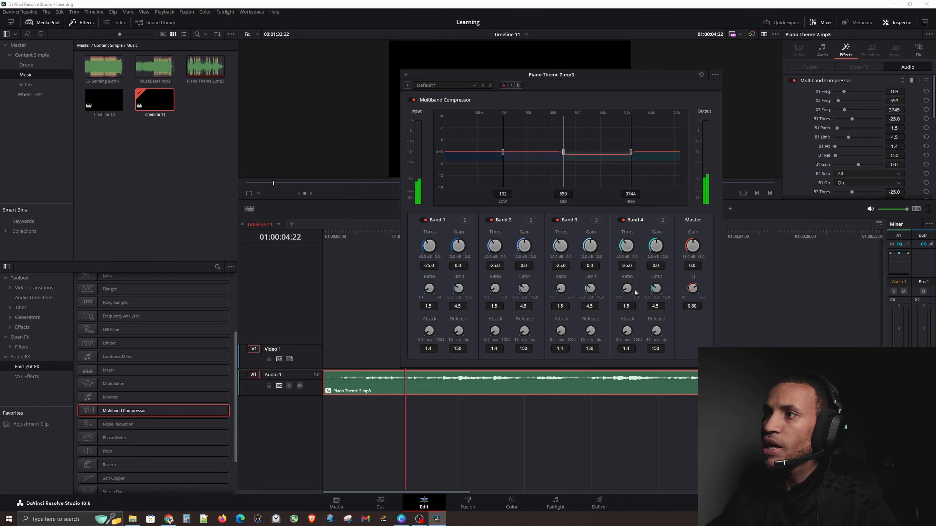
Step: Set Band 4 of the Multiband Compressor to threshold -23.7, gain 7.1 and ratio 1.1, and shift the settings window slightly
{"action": "left_click_drag", "start_coordinate": [653, 284], "coordinate": [700, 244]}
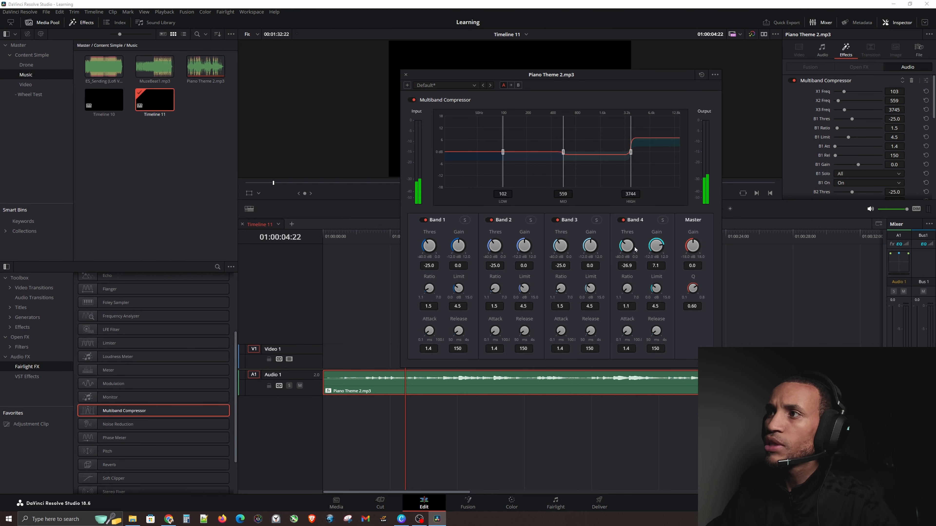
{"action": "left_click_drag", "start_coordinate": [625, 242], "coordinate": [638, 246]}
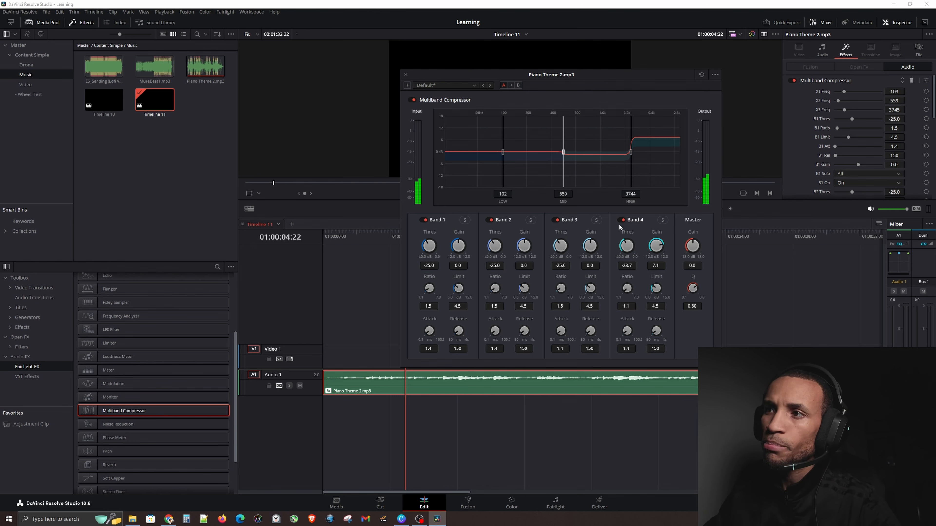
{"action": "left_click_drag", "start_coordinate": [473, 74], "coordinate": [489, 57]}
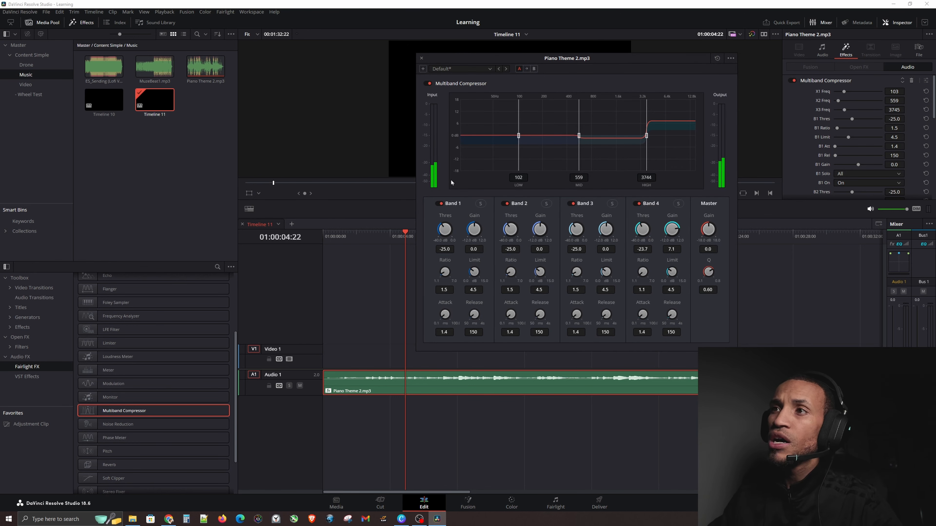
Step: Return the playhead to 01:00:00:00 and set Band 1 of the Multiband Compressor to threshold -5.0 and gain 2.3
{"action": "left_click_drag", "start_coordinate": [360, 239], "coordinate": [322, 236]}
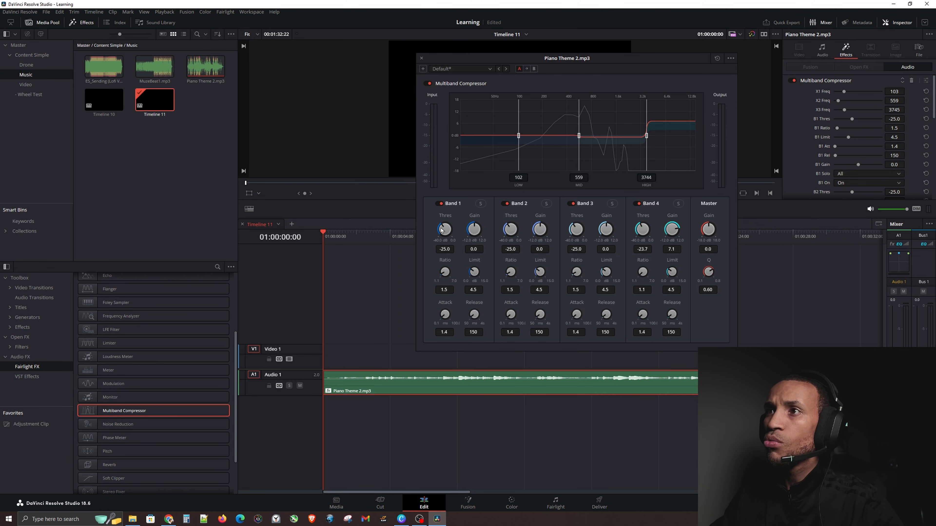
{"action": "left_click_drag", "start_coordinate": [440, 231], "coordinate": [490, 135]}
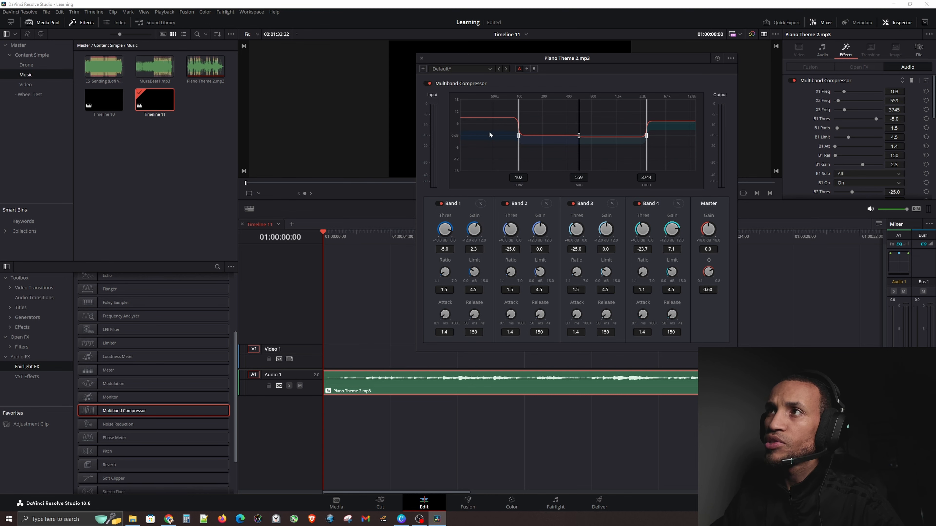
{"action": "left_click", "coordinate": [478, 129]}
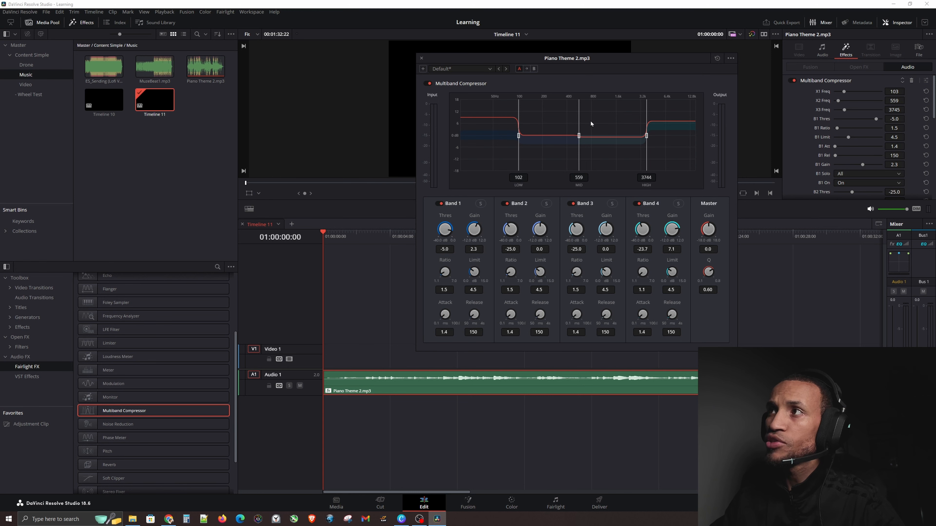
Step: Set Band 1's threshold to -1.6 in the Multiband Compressor and play the clip up to 01:00:04:02
{"action": "left_click", "coordinate": [668, 120]}
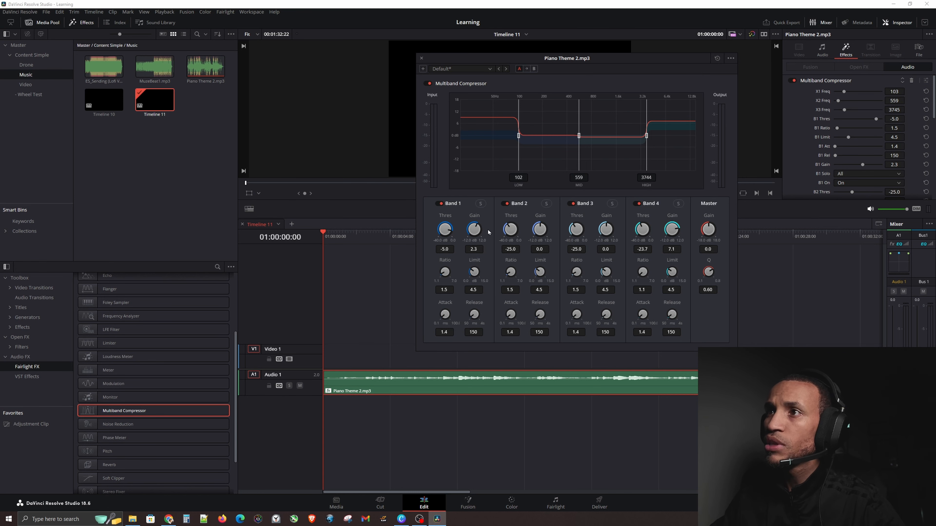
{"action": "left_click_drag", "start_coordinate": [447, 233], "coordinate": [448, 226]}
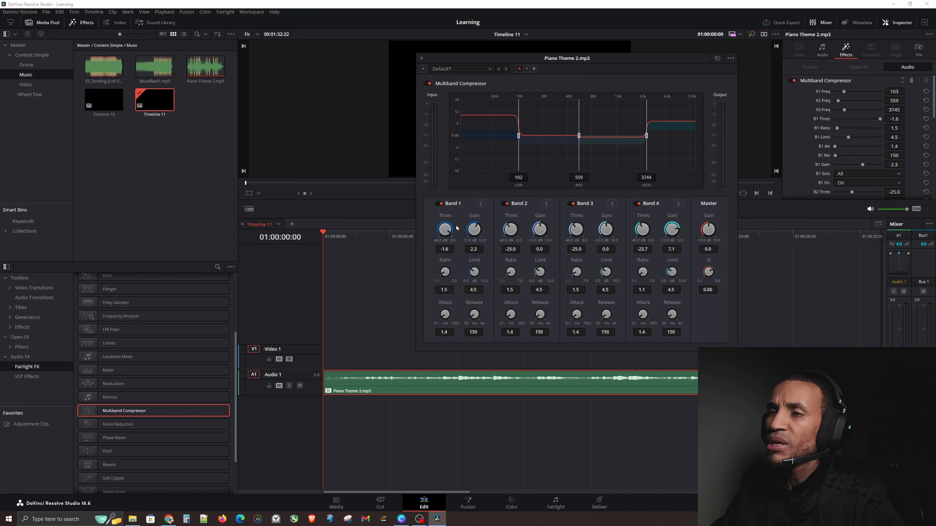
{"action": "key", "text": "space"}
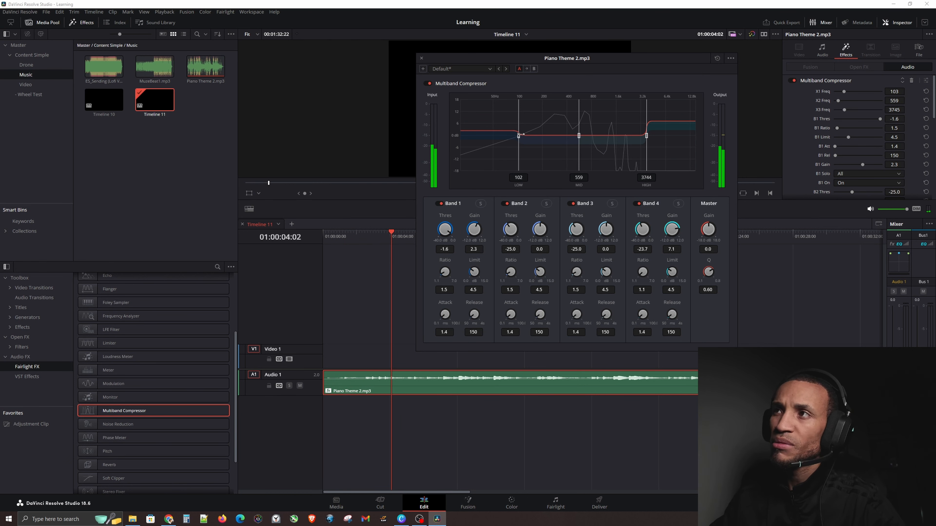
Step: Set the low crossover to 292 and Band 1's gain to 12.0, and replay from the timeline start to 01:00:05:01
{"action": "left_click_drag", "start_coordinate": [519, 134], "coordinate": [556, 135]}
{"action": "left_click_drag", "start_coordinate": [475, 230], "coordinate": [544, 212]}
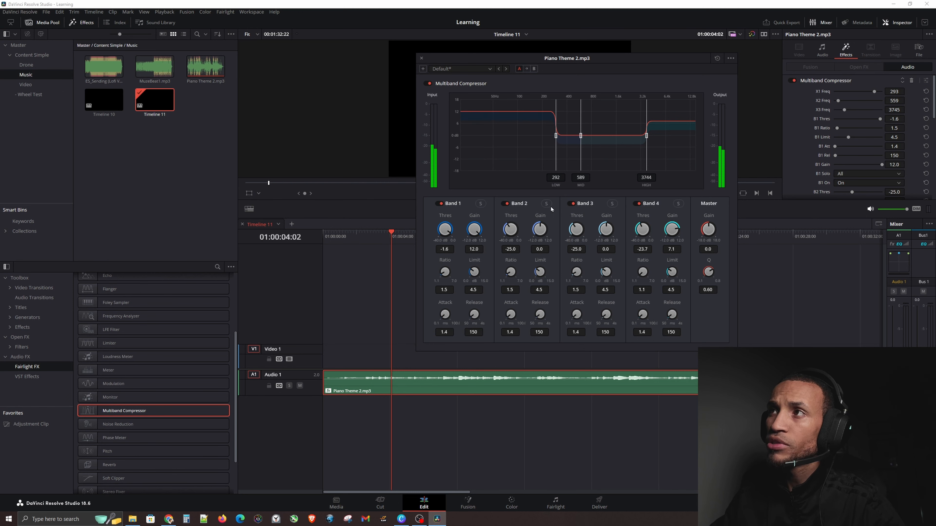
{"action": "key", "text": "Home"}
{"action": "key", "text": "space"}
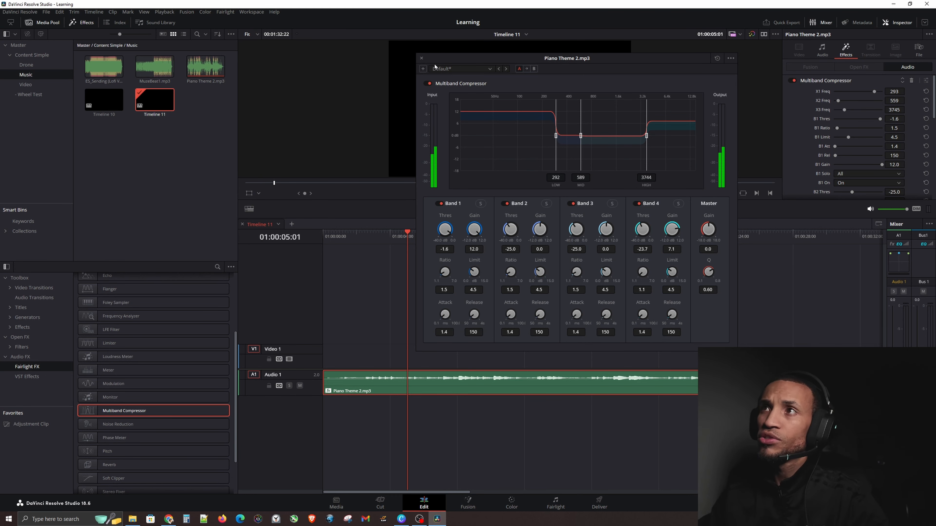
Step: View the Multiband Compressor's available presets without applying one, and close its settings window
{"action": "left_click", "coordinate": [488, 69]}
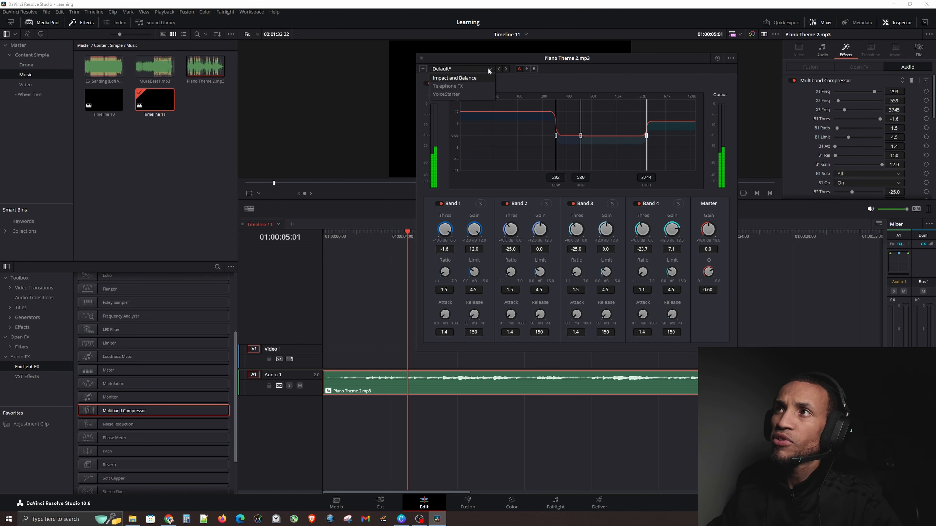
{"action": "left_click", "coordinate": [527, 83]}
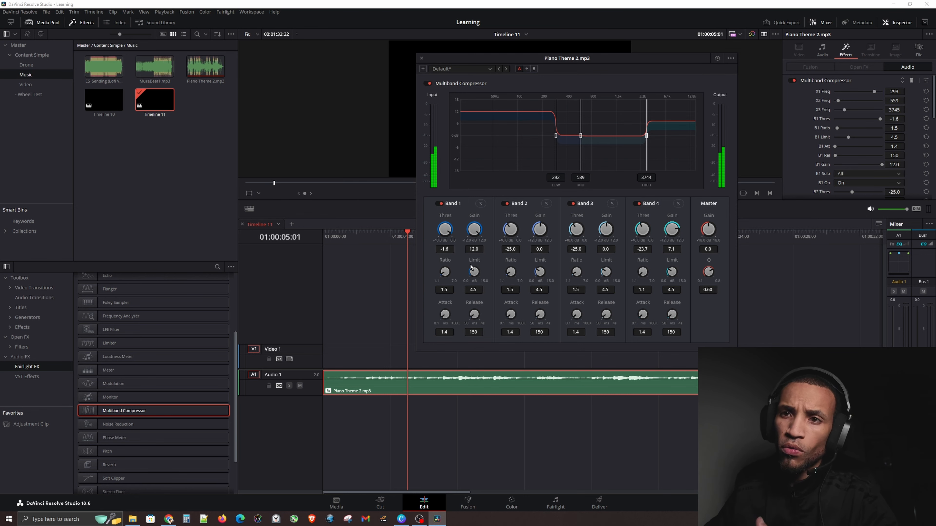
{"action": "left_click", "coordinate": [421, 59]}
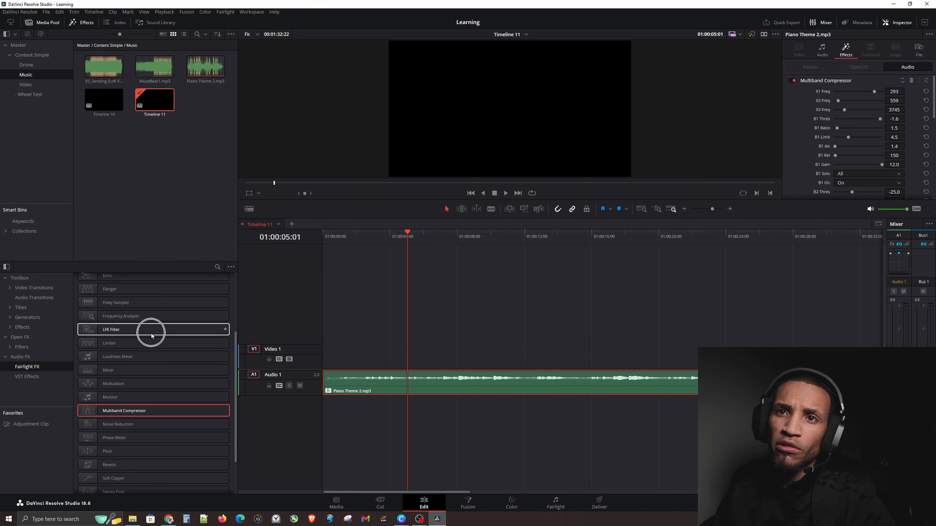
Step: Look through the available Fairlight FX effects and switch to the Progress Plan document in Google Docs
{"action": "scroll", "coordinate": [151, 346], "scroll_direction": "up", "scroll_amount": 5}
{"action": "scroll", "coordinate": [152, 349], "scroll_direction": "down", "scroll_amount": 5}
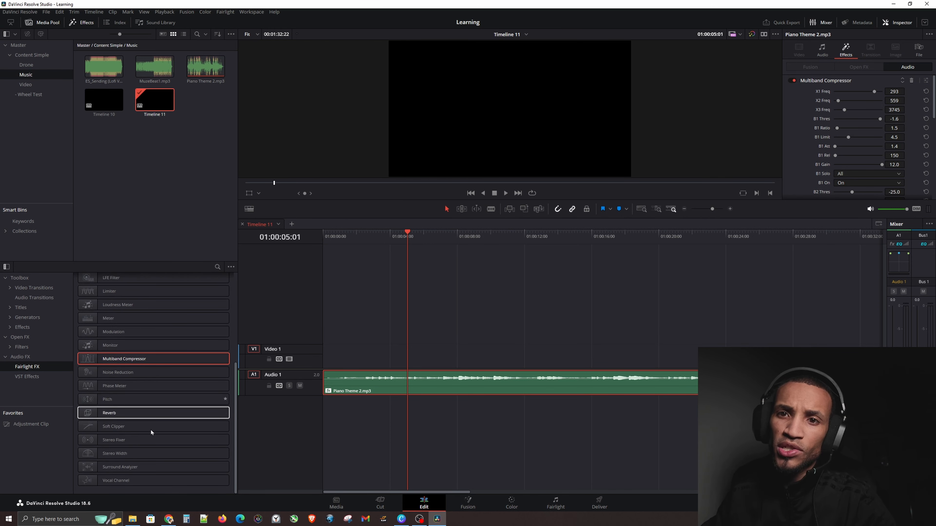
{"action": "scroll", "coordinate": [152, 408], "scroll_direction": "up", "scroll_amount": 1}
{"action": "scroll", "coordinate": [151, 408], "scroll_direction": "up", "scroll_amount": 4}
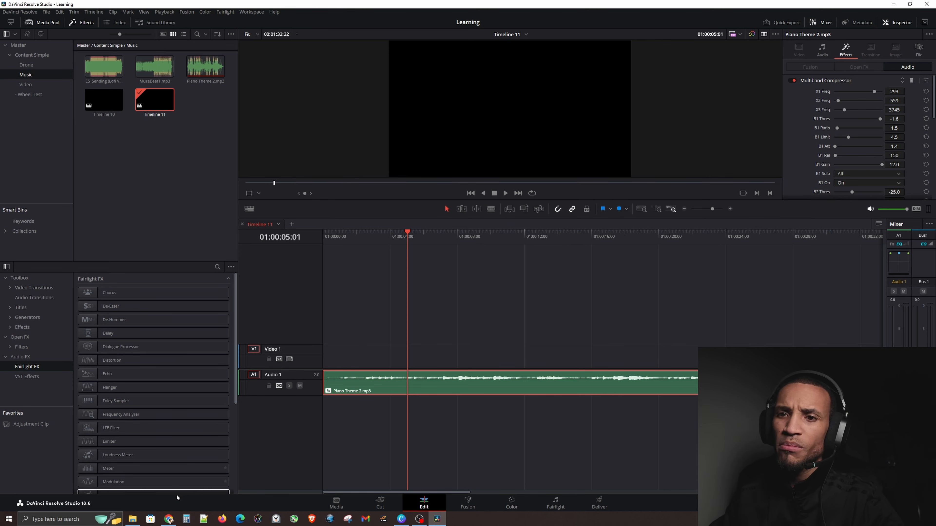
{"action": "left_click", "coordinate": [169, 518]}
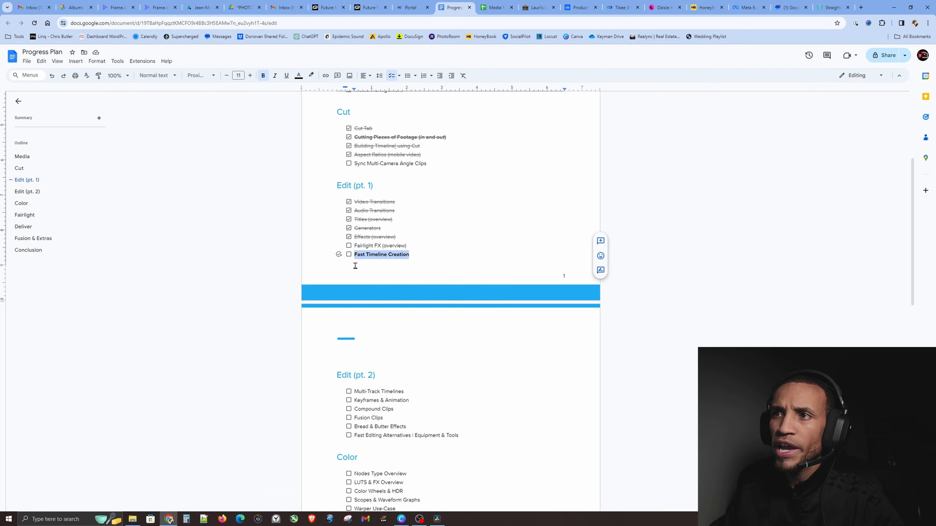